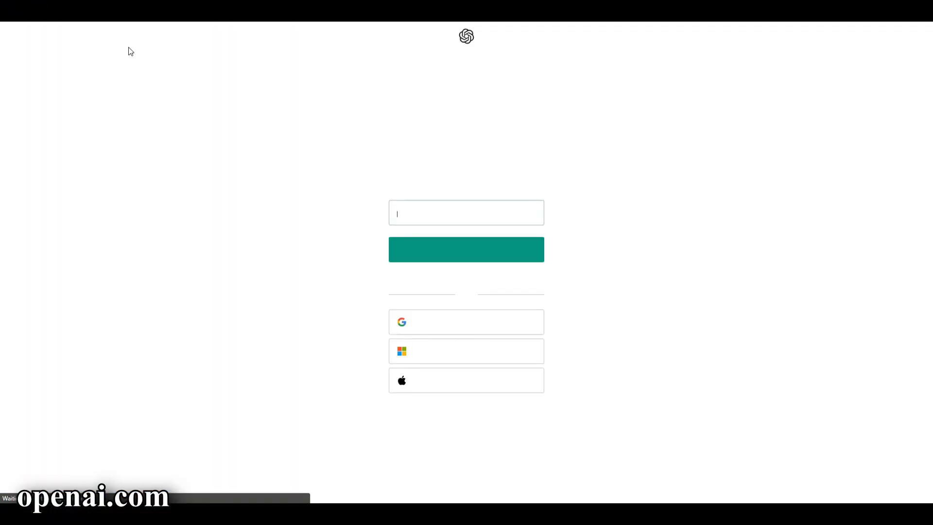
- Create an OpenAI secret API key named "Skyrim-Herika" and copy the generated key
left_click_drag(380, 138, 553, 348)
left_click(564, 372)
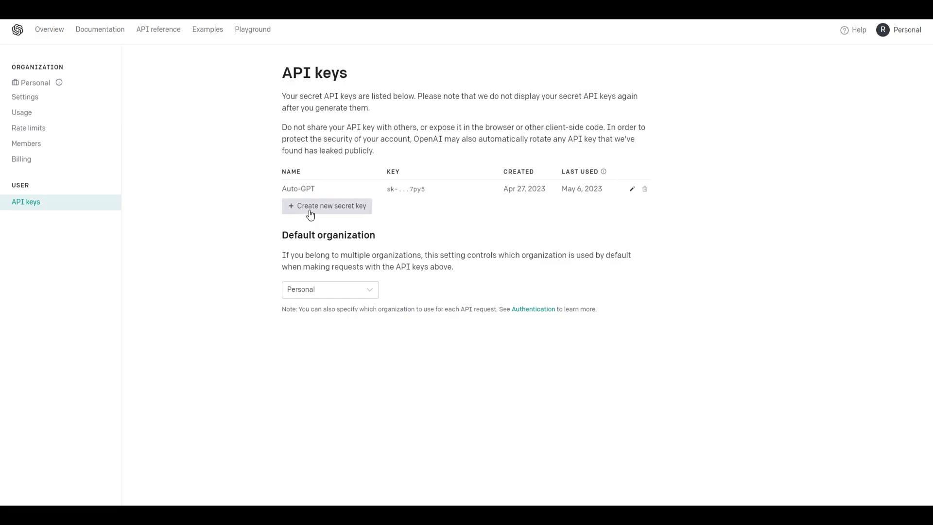
left_click(310, 211)
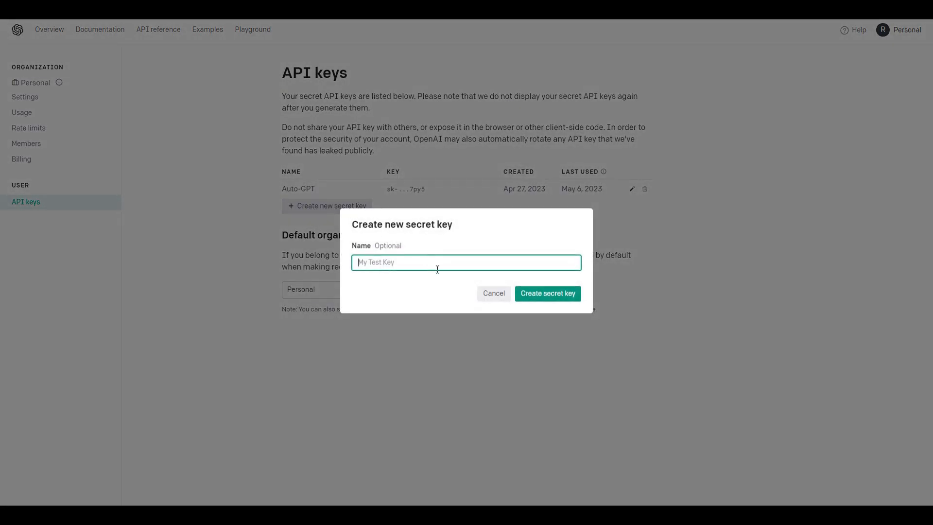
type("Skyrim-Herika")
left_click(543, 293)
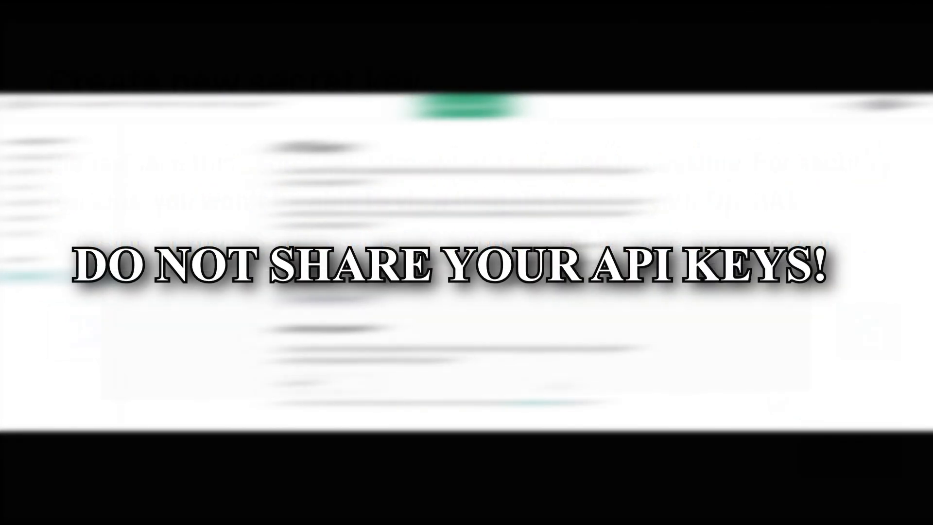
left_click(573, 351)
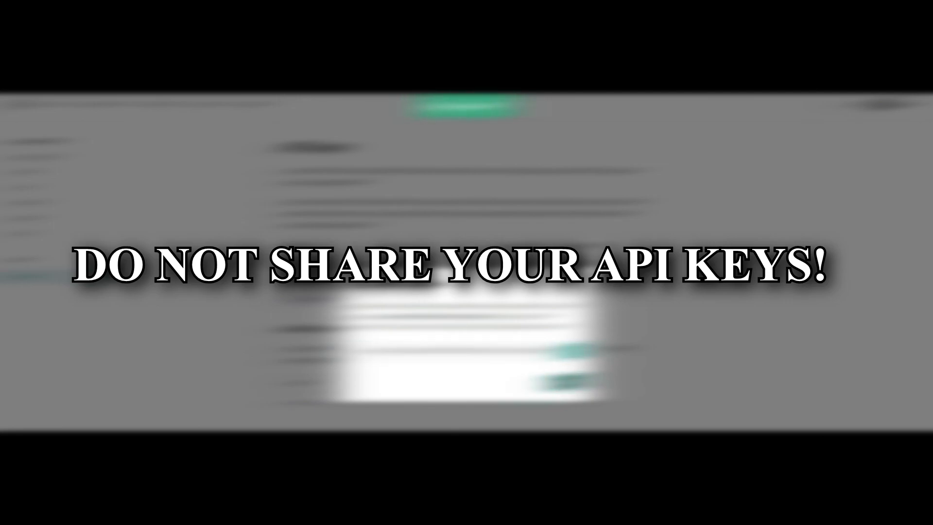
left_click(568, 351)
left_click(511, 374)
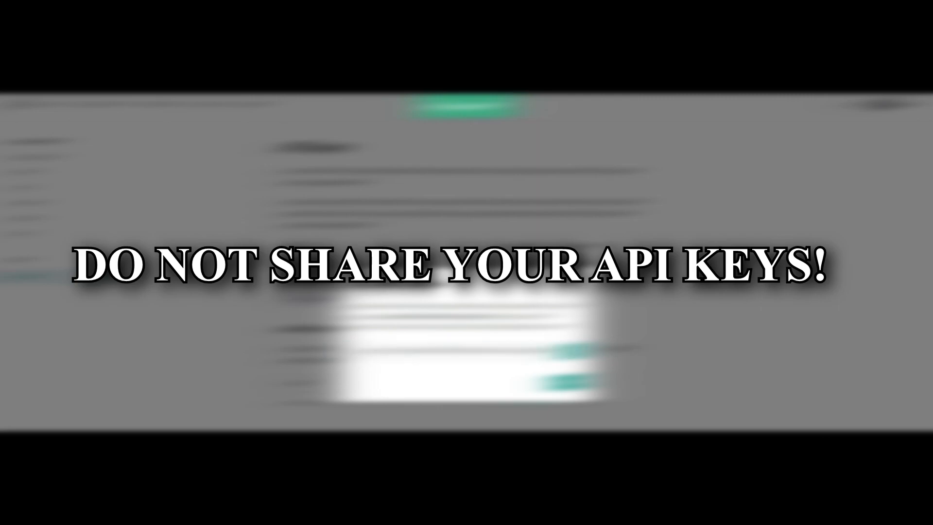
left_click(511, 352)
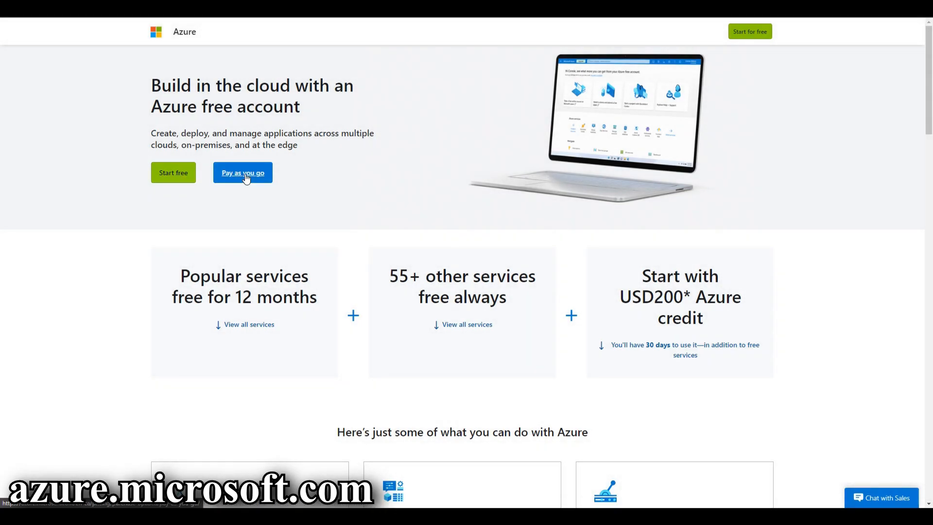
- Enter Azure with the free account option and start creating a Speech service under Cognitive Services
left_click(176, 174)
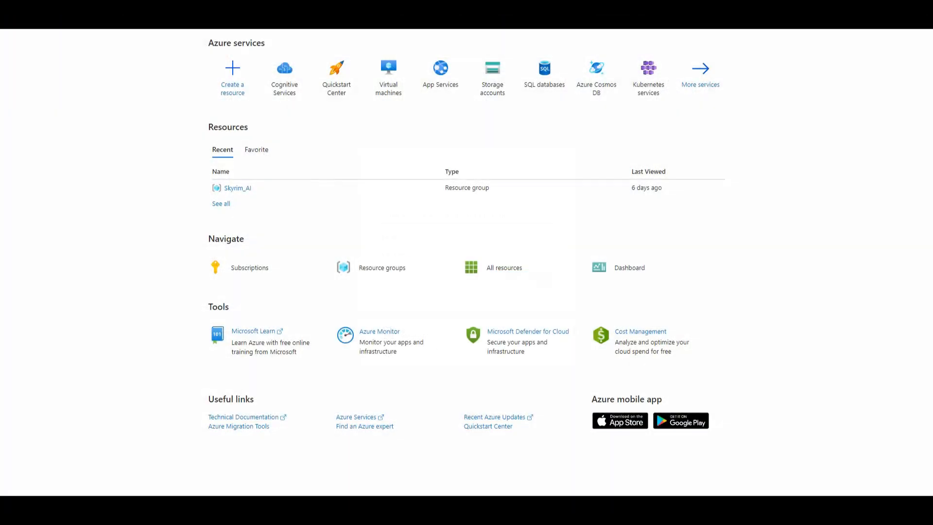
left_click(287, 90)
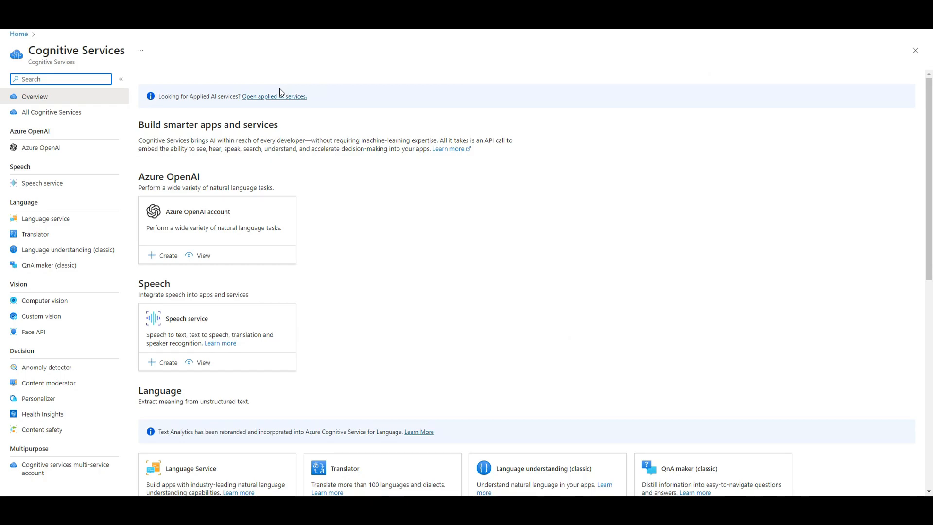
left_click(57, 188)
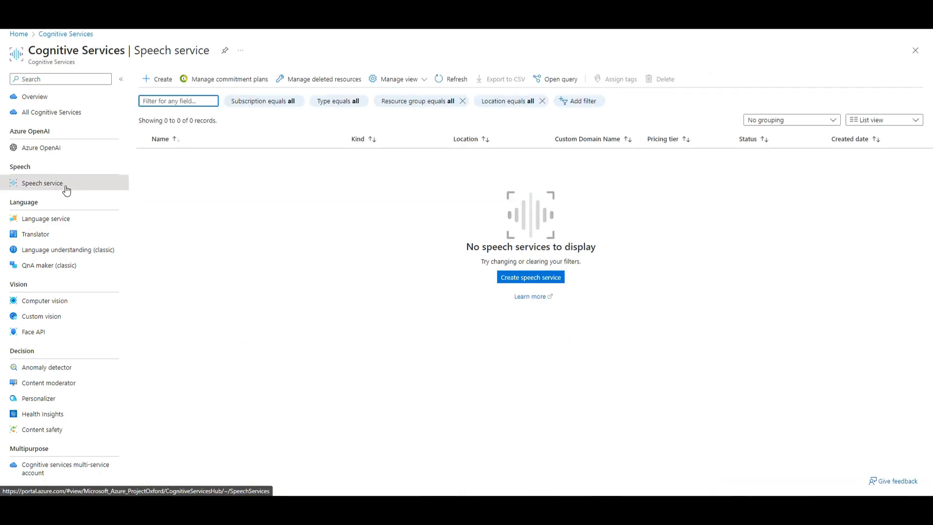
left_click(166, 83)
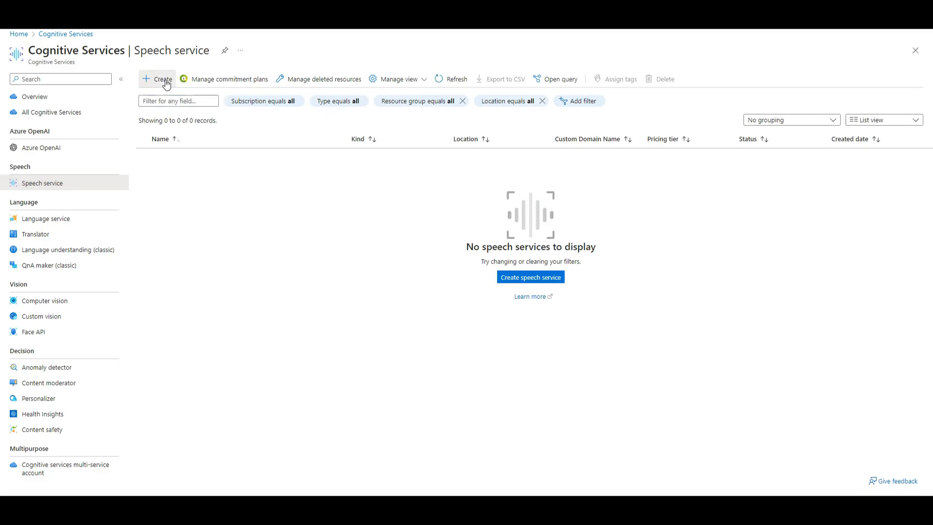
left_click(167, 82)
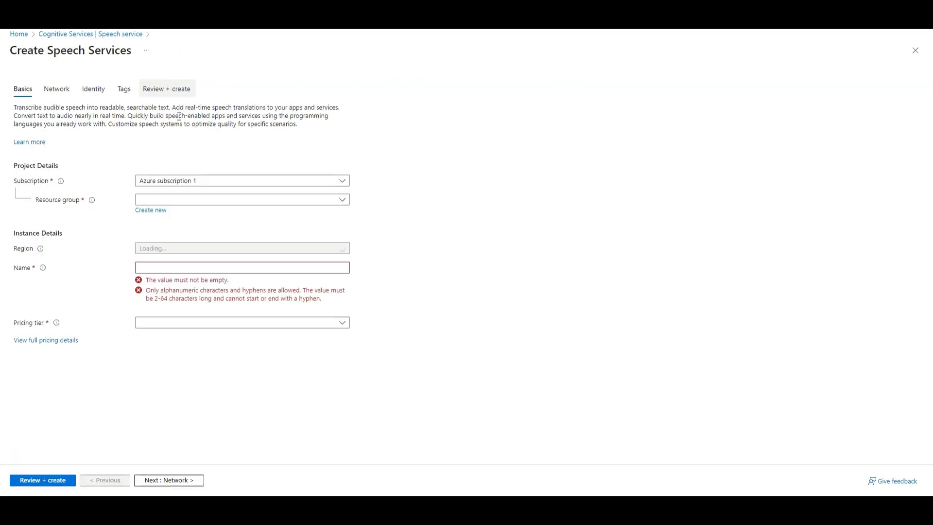
- Assign the speech service to Azure subscription 1 and a new resource group named "Herika_AI"
left_click(196, 180)
left_click(197, 184)
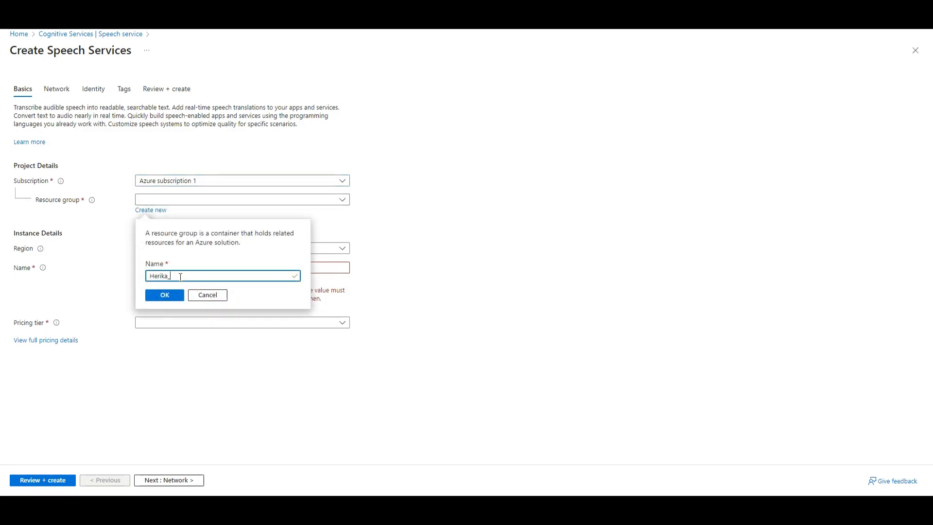
type("AI")
left_click(166, 296)
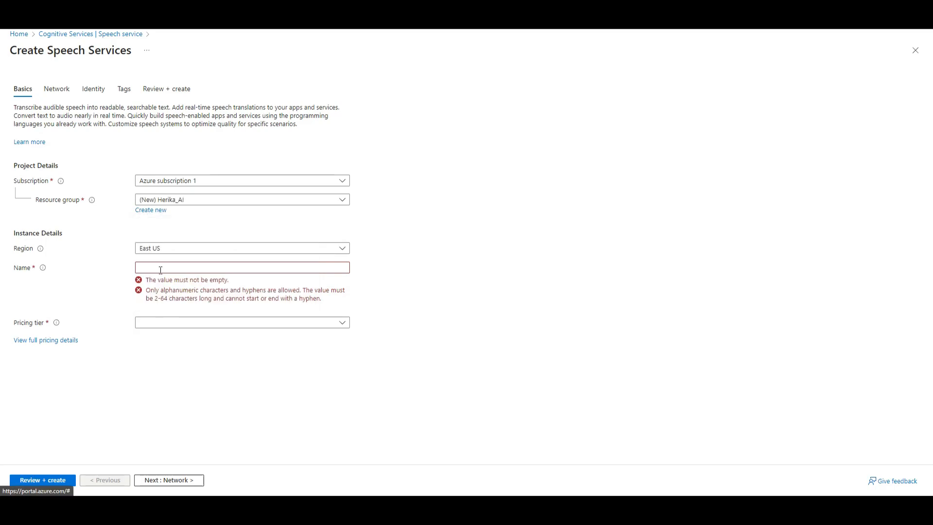
- Name the speech instance "HerikaTTS", choose the Standard S0 pricing tier and deploy it
type("HerikaTTS")
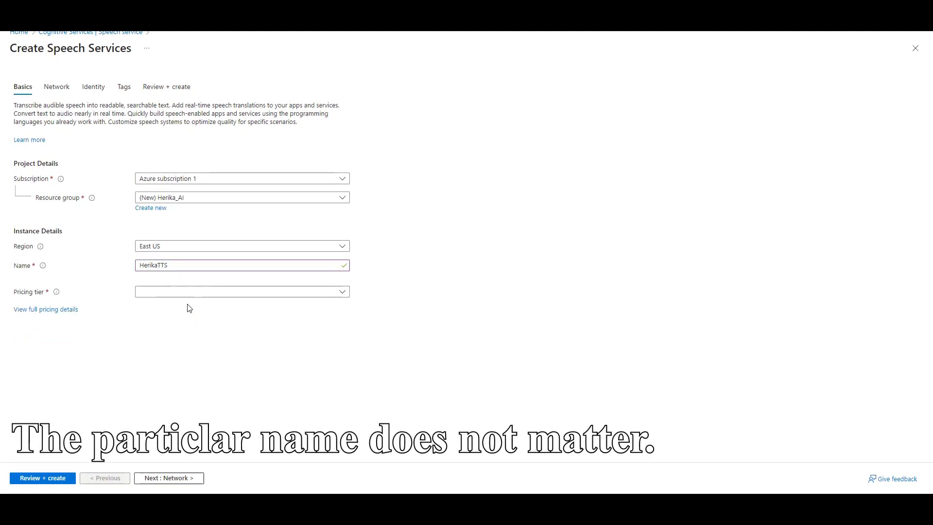
left_click(191, 292)
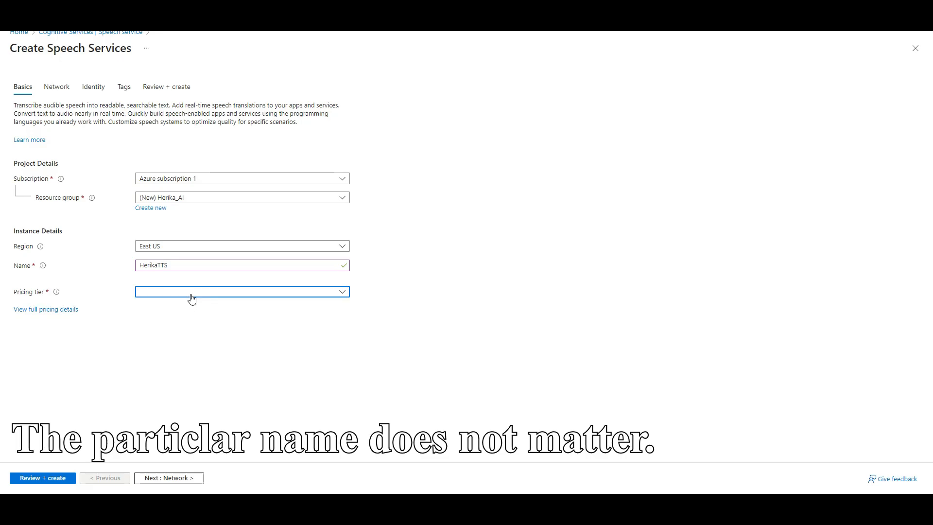
left_click(181, 324)
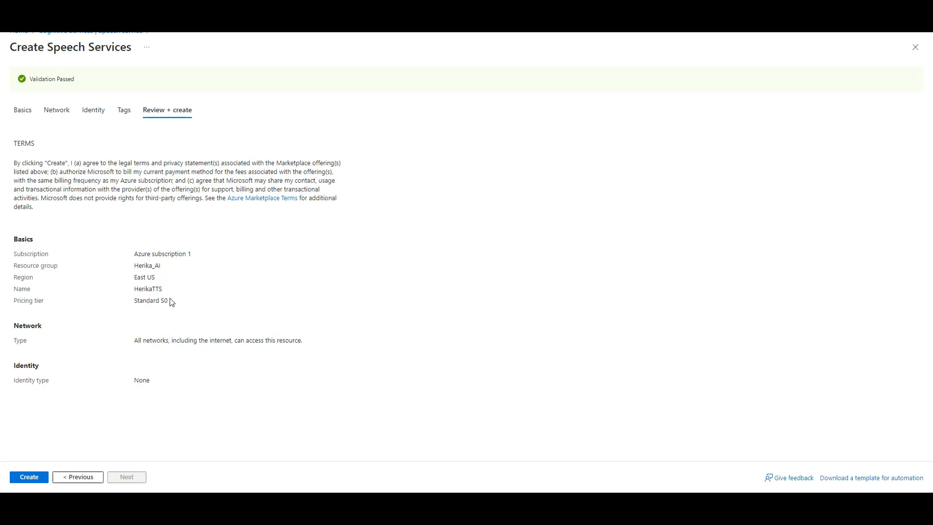
left_click(34, 478)
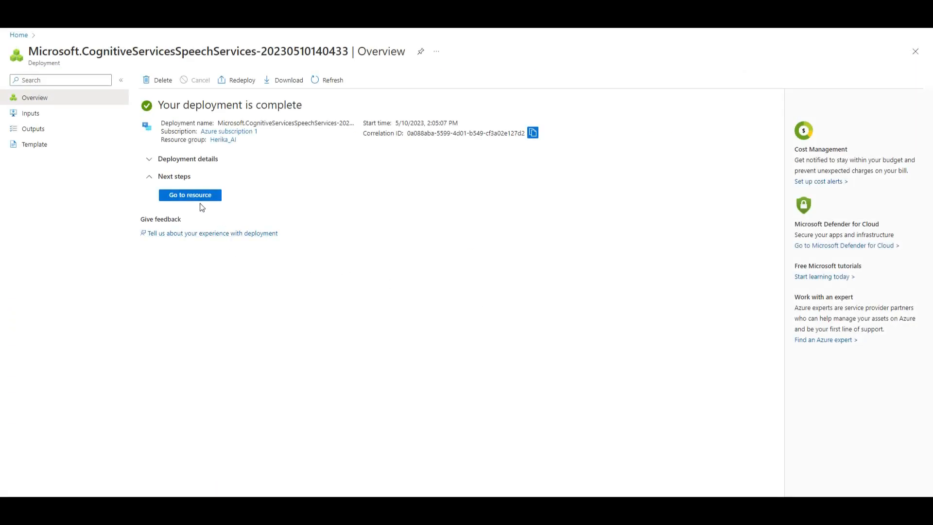
- View the keys and endpoint of the HerikaTTS resource and select its Location/Region value
left_click(200, 195)
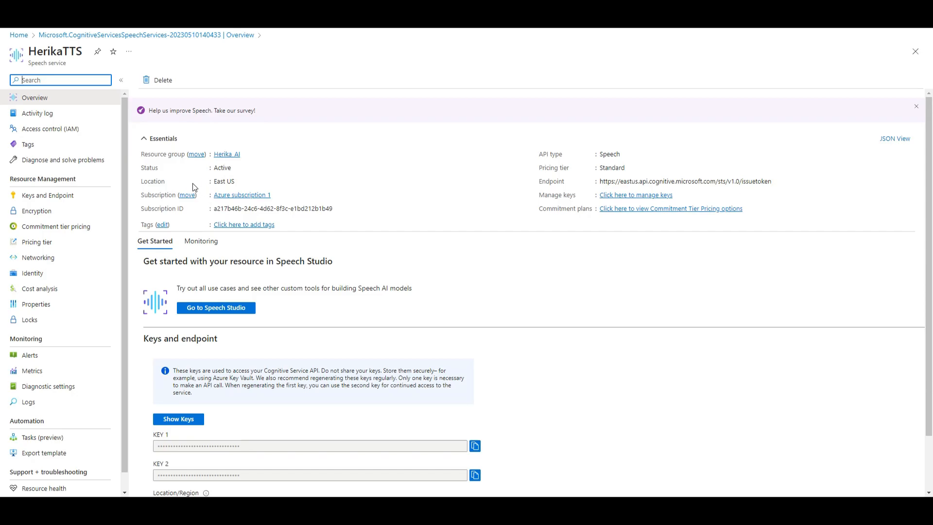
left_click(38, 197)
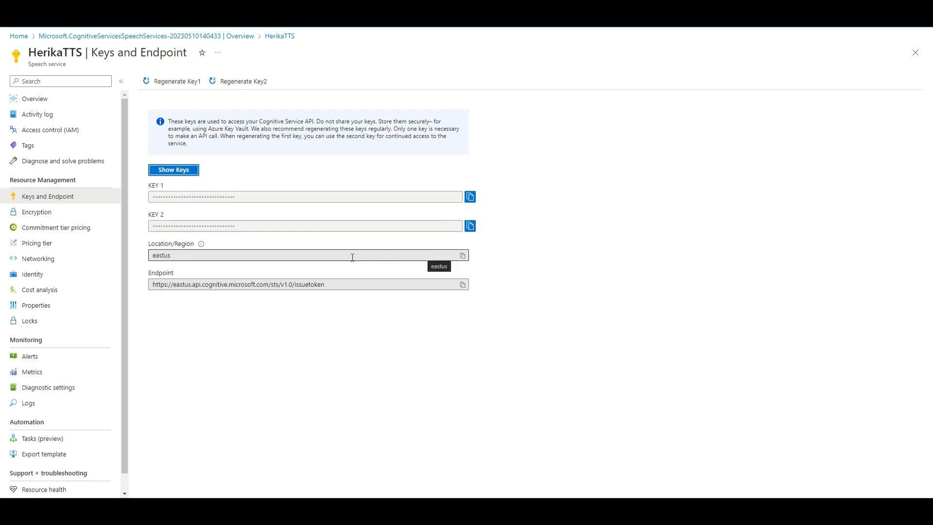
left_click(181, 256)
left_click_drag(180, 256, 131, 261)
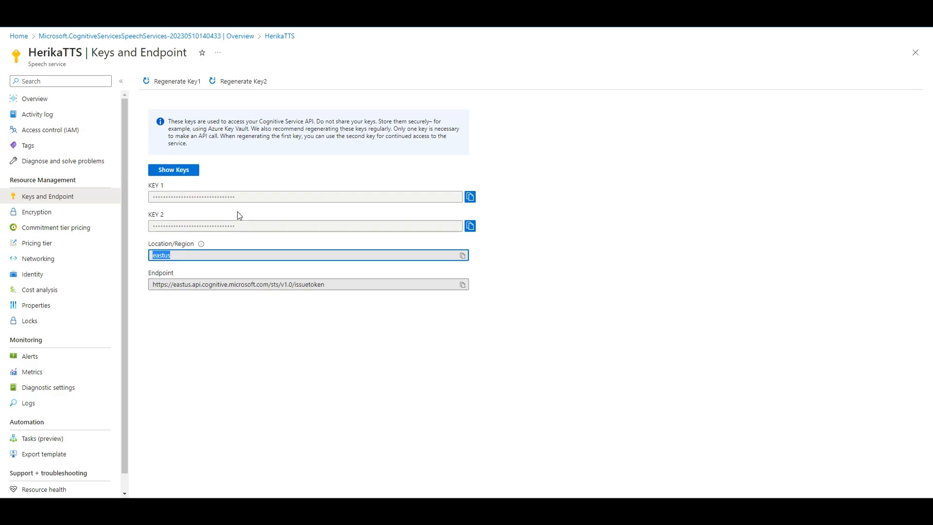
left_click(262, 199)
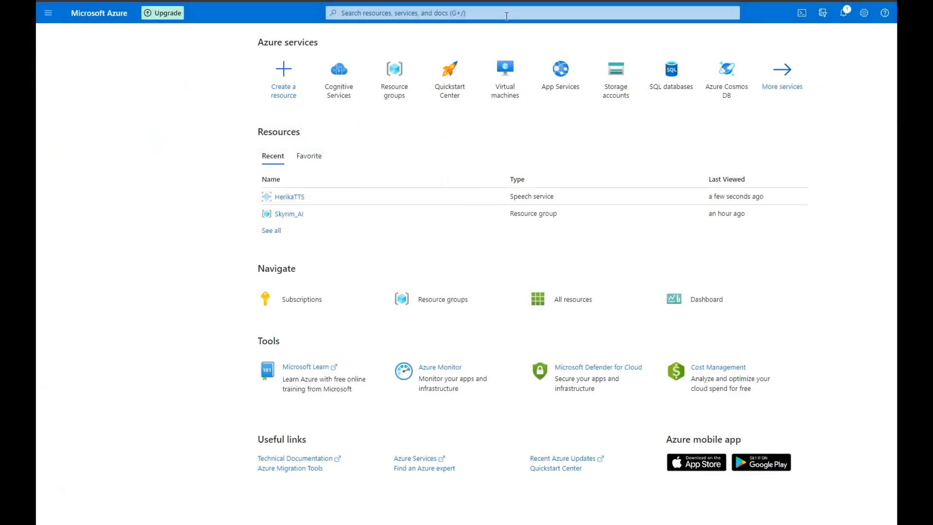
- Search the Azure portal for cost management, open Cost Management and dismiss the offer to change the scope
left_click(506, 16)
type("c")
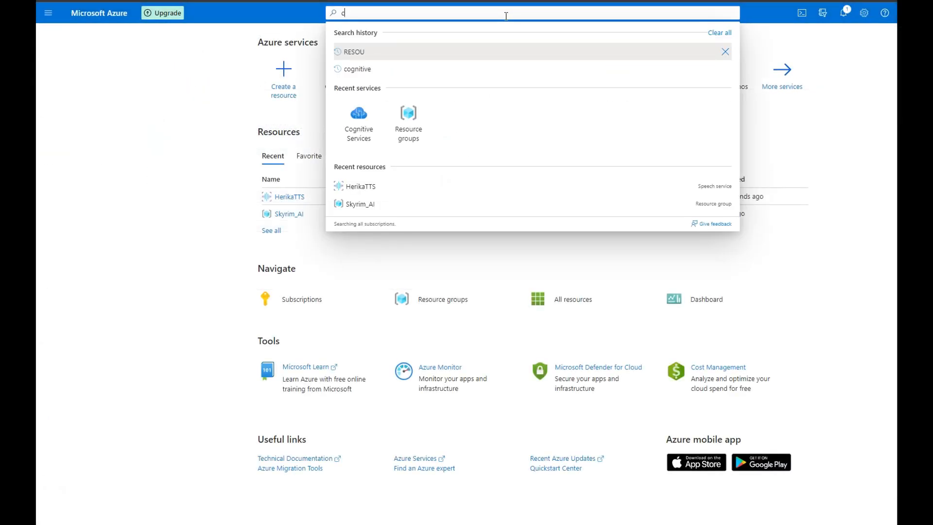
type("ost mangement")
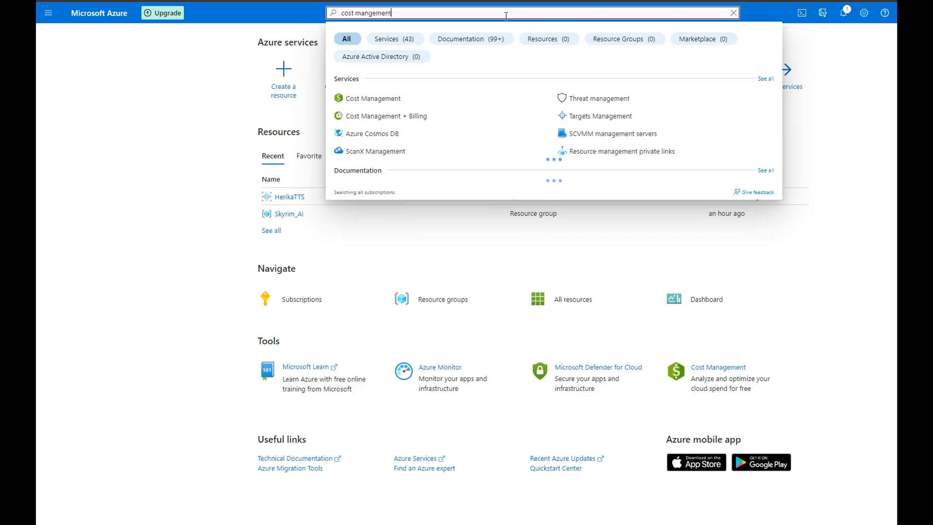
left_click(389, 98)
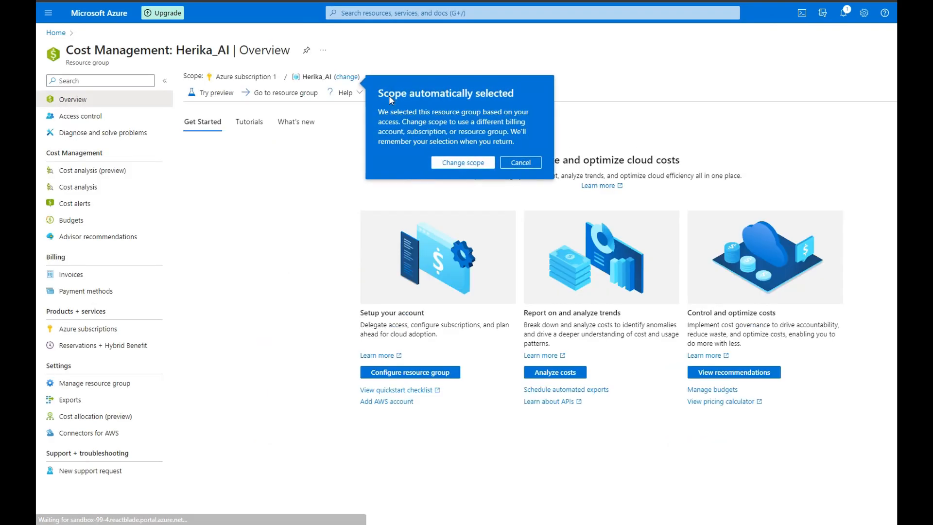
left_click(522, 163)
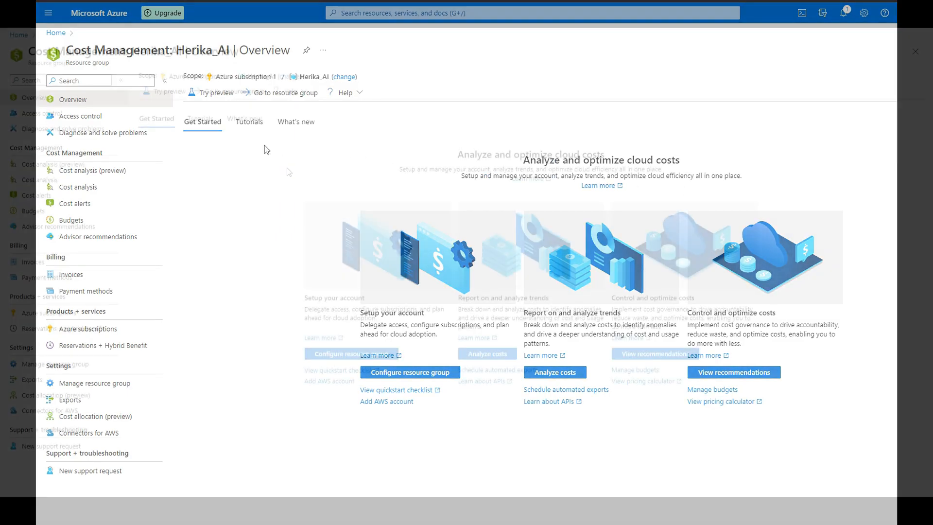
- Add a budget from the Herika_AI cost alerts, named "Herika Budget" with an amount of 5
left_click(46, 195)
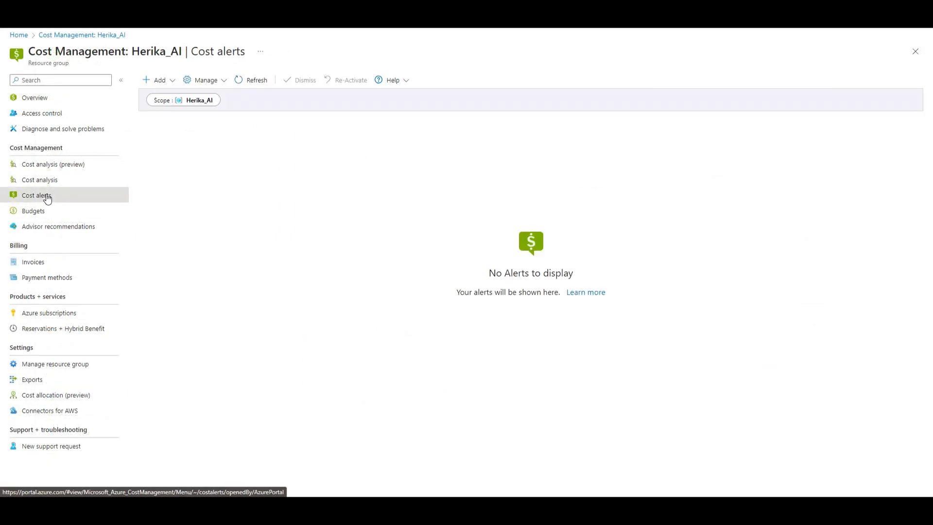
left_click(161, 80)
left_click(168, 105)
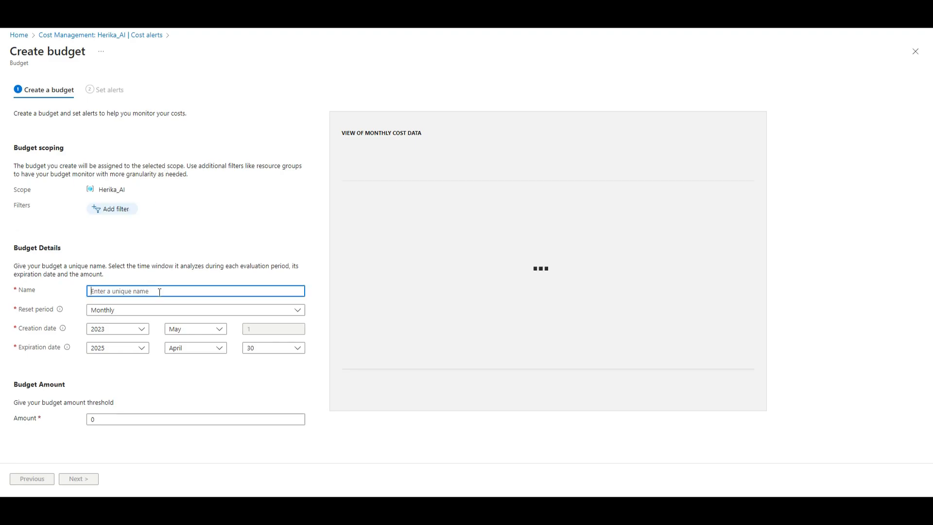
type("H")
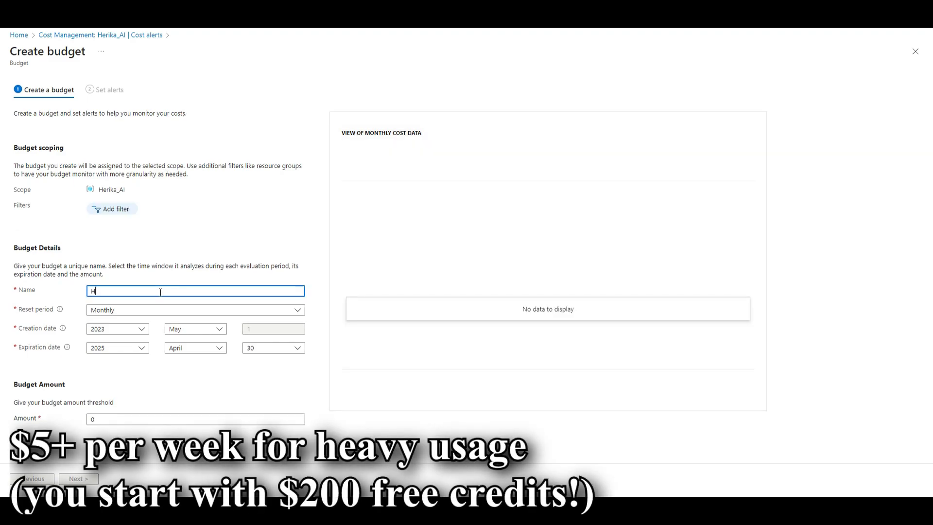
type("erika Budget")
left_click(148, 428)
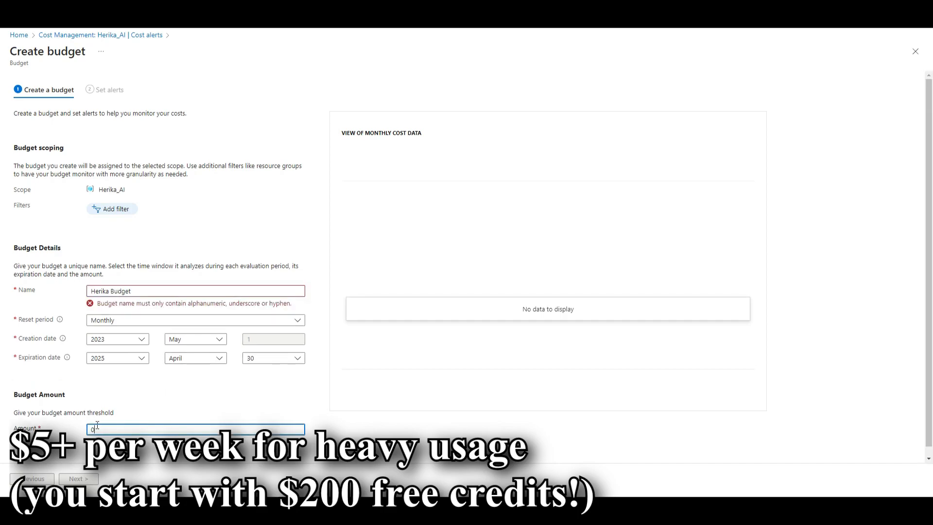
key("BackSpace")
type("5")
- Rename the budget "Herika_Budget", using an underscore instead of the space
left_click(112, 292)
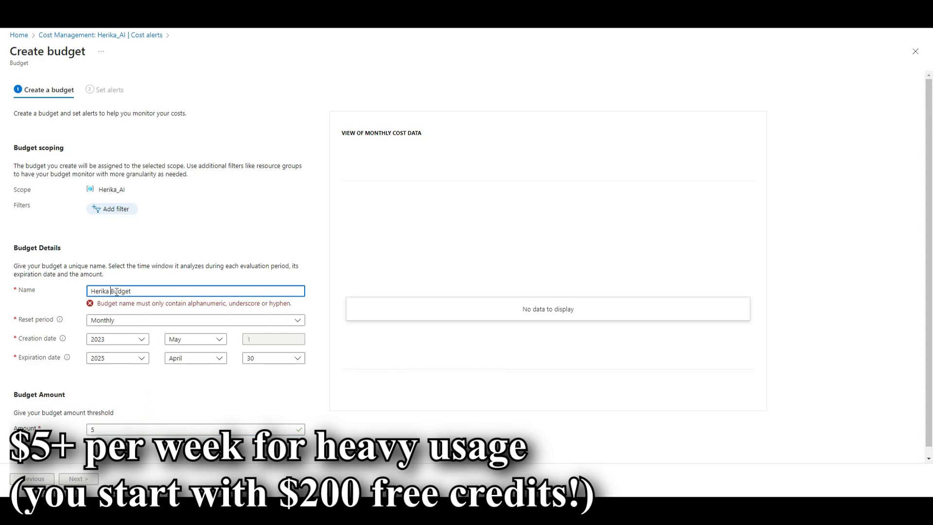
key("BackSpace")
type("_")
left_click(134, 264)
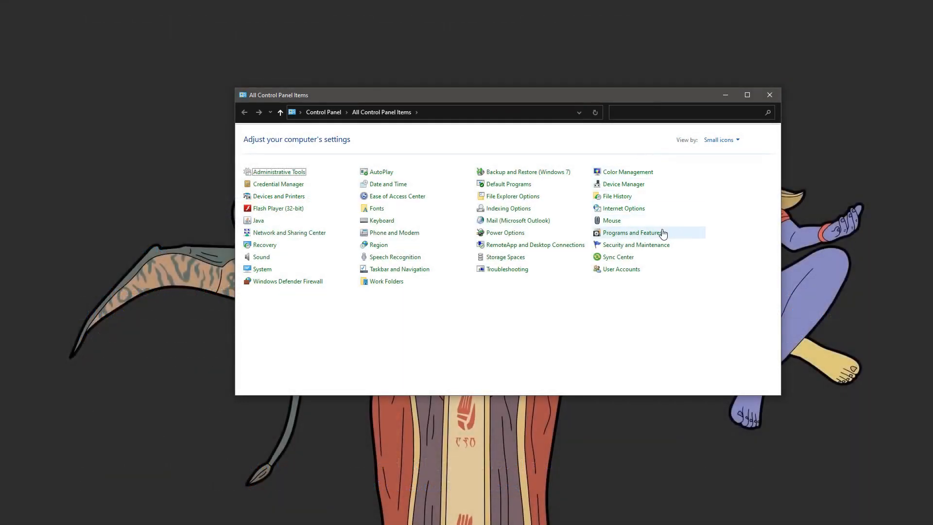
- In Control Panel, open the list of optional Windows features and select Windows Subsystem for Linux
left_click(662, 234)
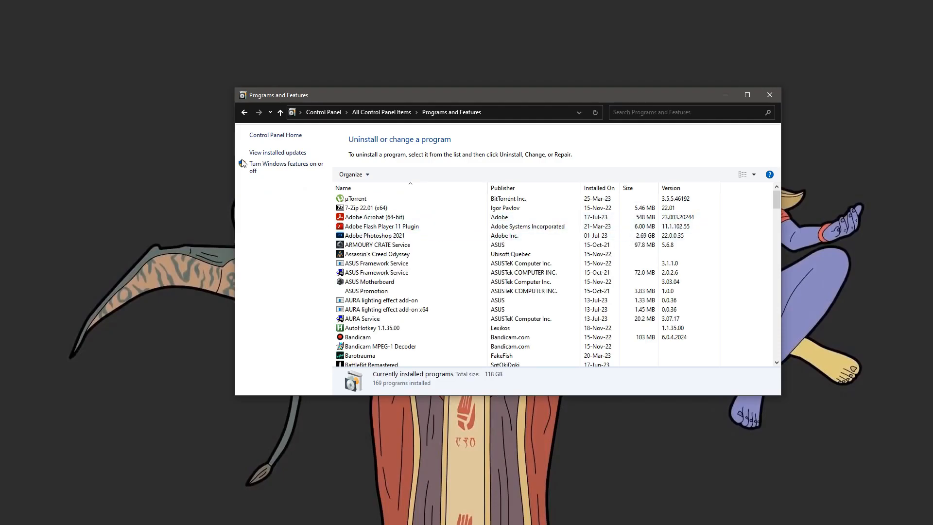
left_click(257, 167)
left_click(443, 276)
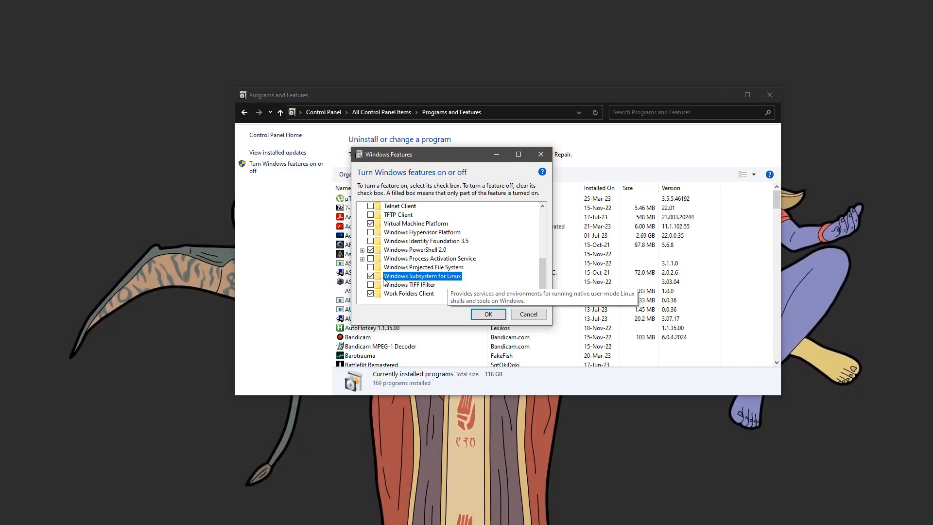
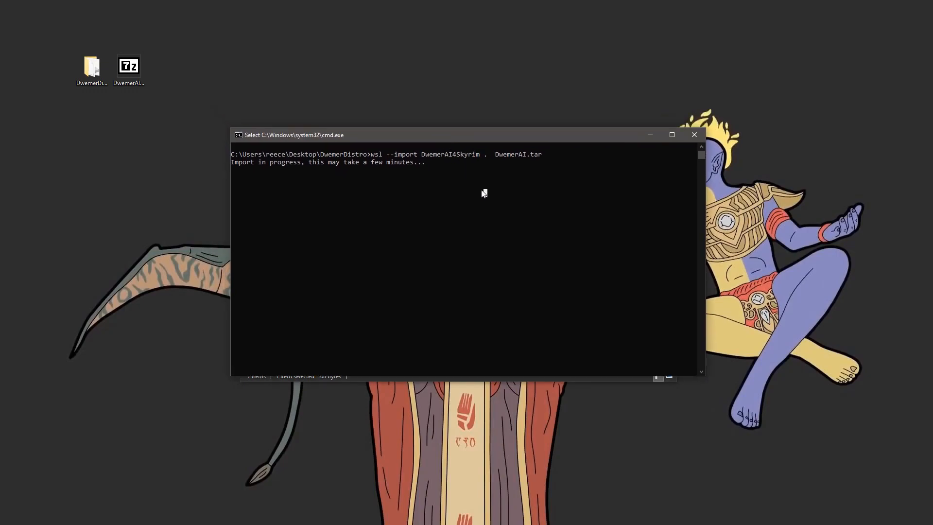
- In the Command Prompt, let the WSL import of DwemerAI.tar as DwemerAI4Skyrim run to completion
key("Return")
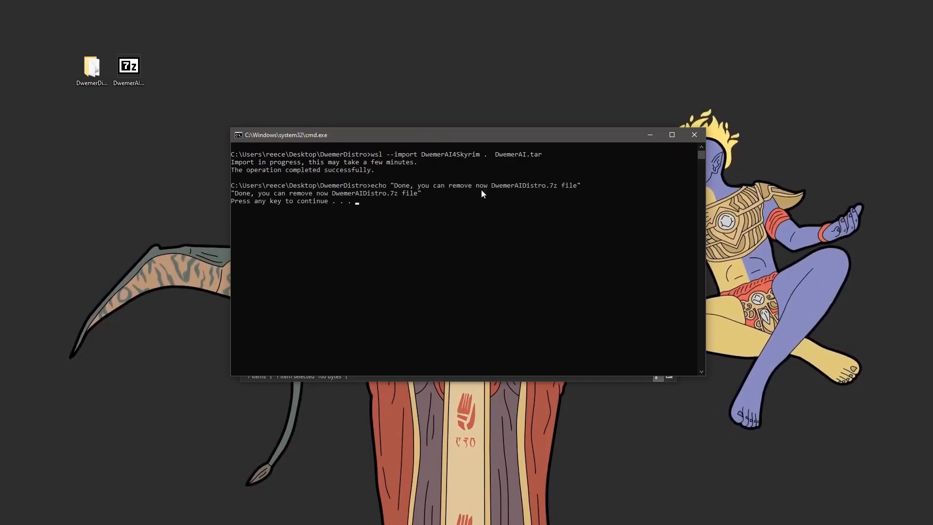
- Dismiss the finished installer, then create a desktop shortcut to Run.bat from the DwemerDistro folder and launch the server with it
key("Return")
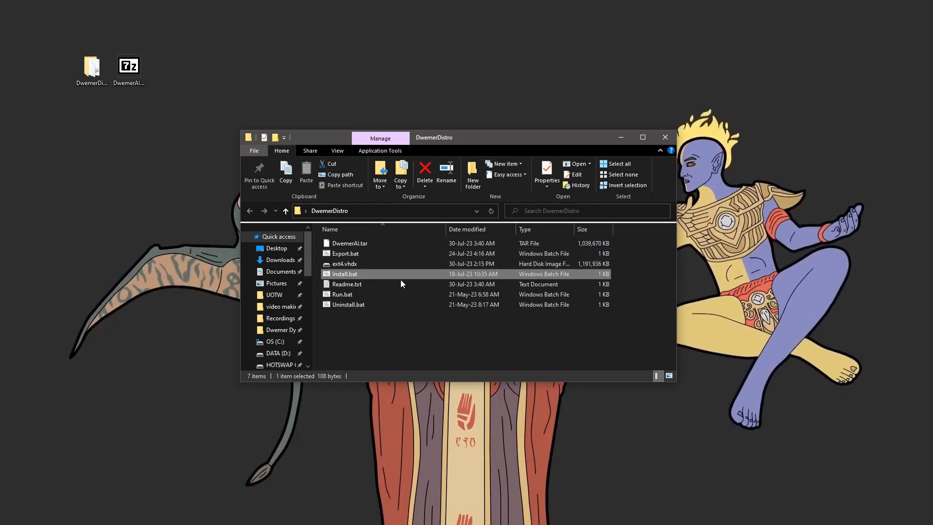
left_click(388, 295)
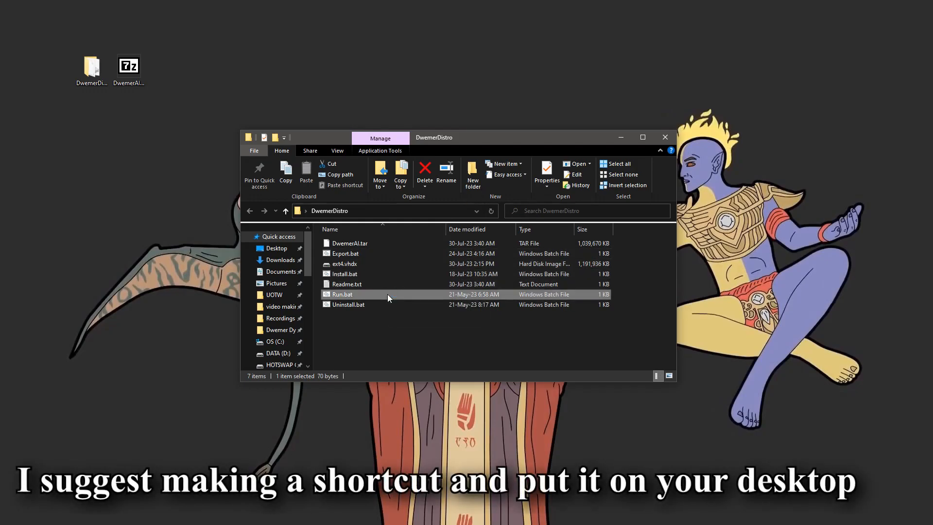
right_click(387, 294)
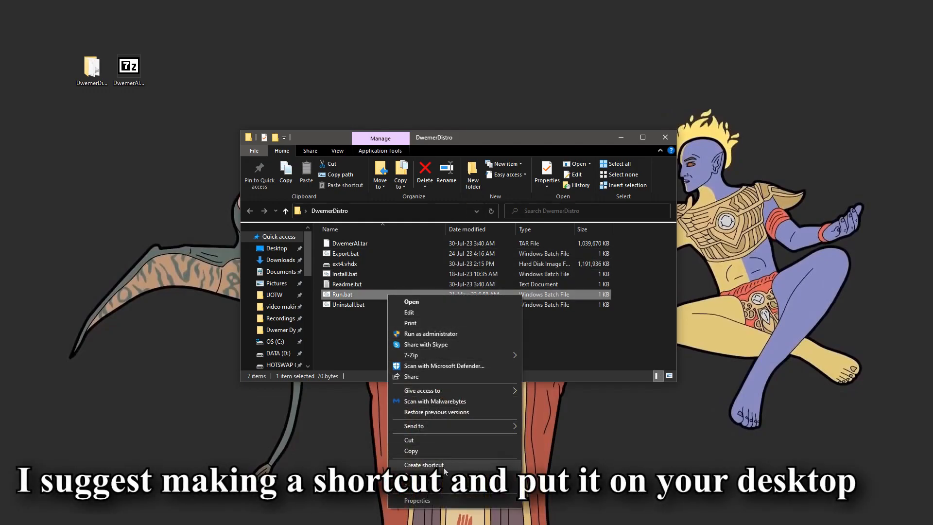
left_click(423, 464)
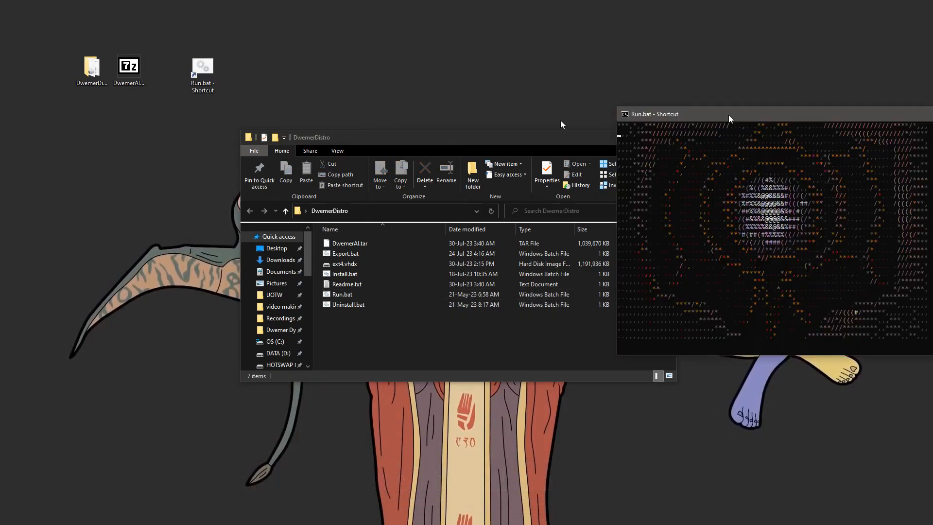
left_click_drag(670, 116, 554, 25)
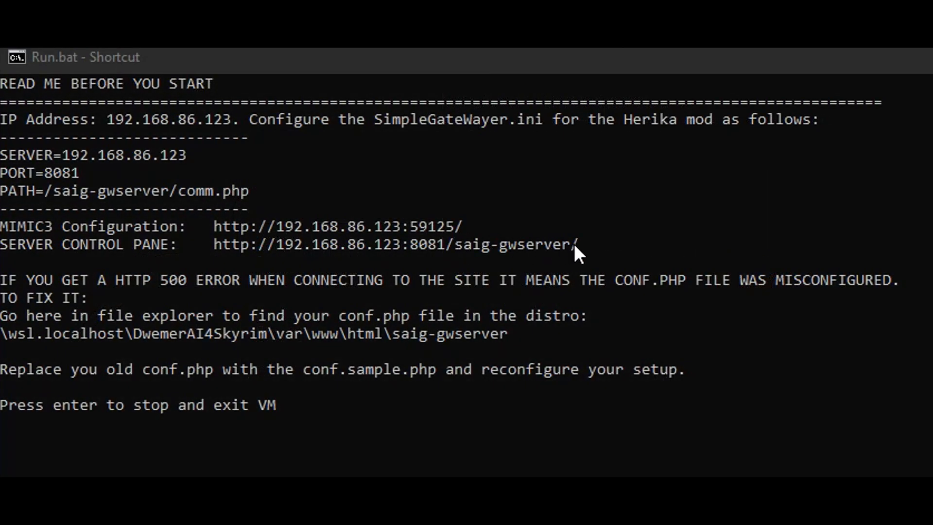
left_click(566, 244)
left_click_drag(577, 244, 214, 239)
right_click(222, 246)
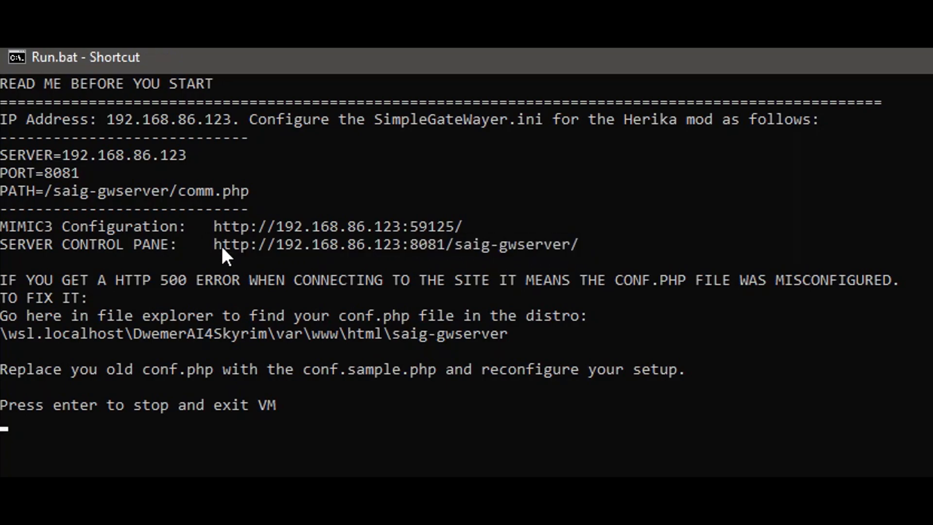
left_click(6, 471)
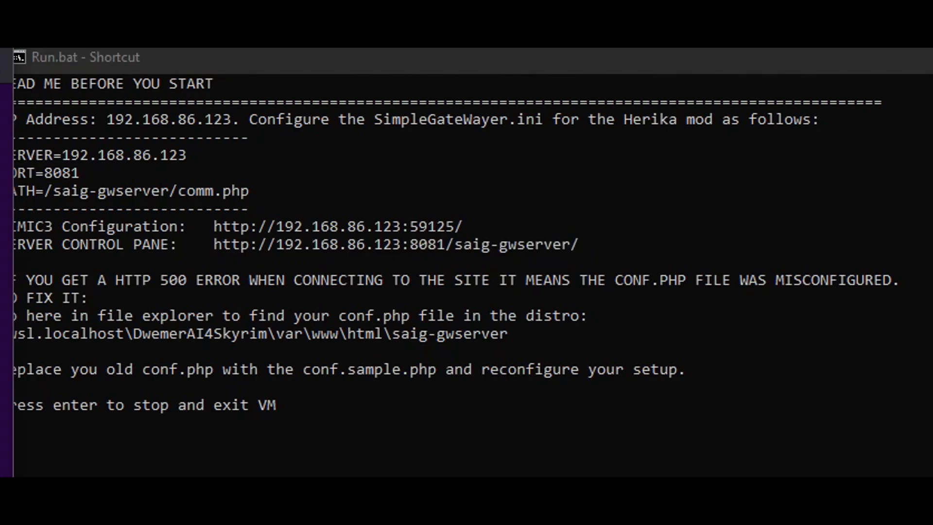
type("http://192.168.86.123:8081/saig-gwserver/")
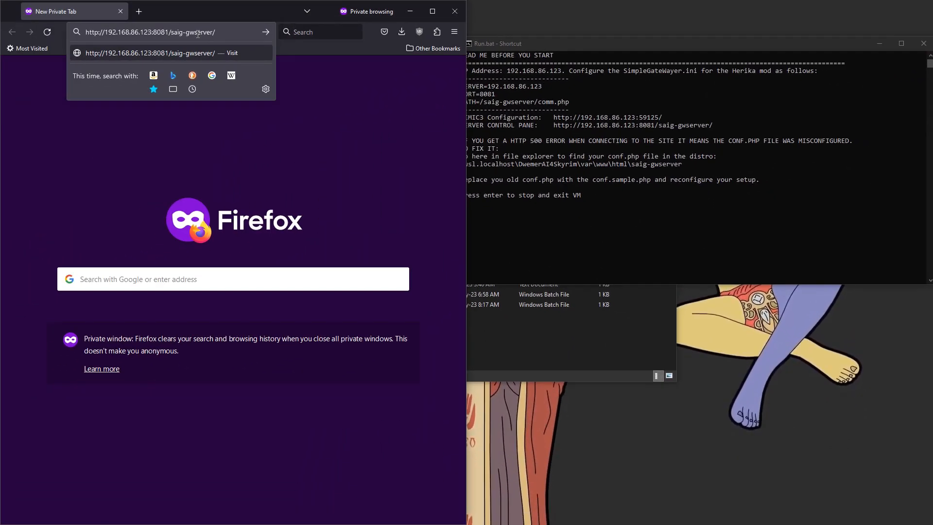
key("Return")
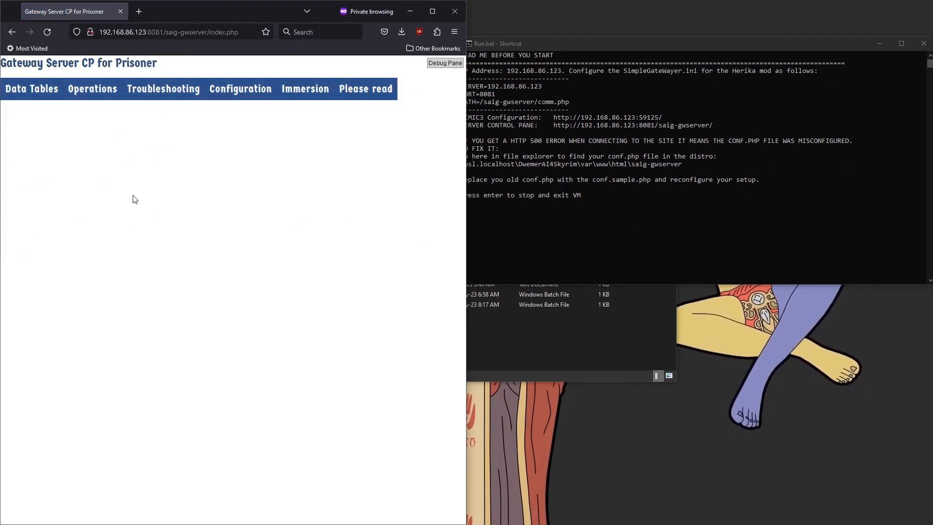
- Run the gateway server's Updater, proceed with the update, and return to the control panel's main page
mouse_move(146, 90)
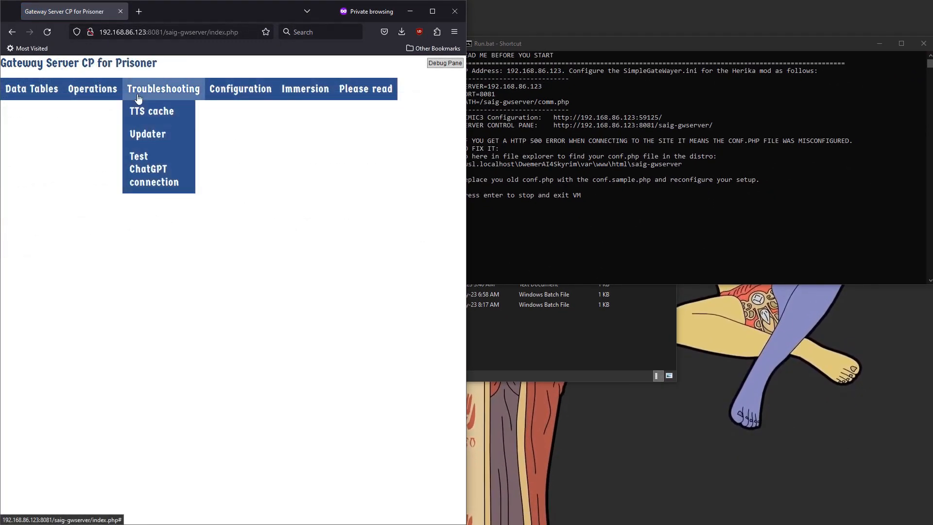
left_click(150, 140)
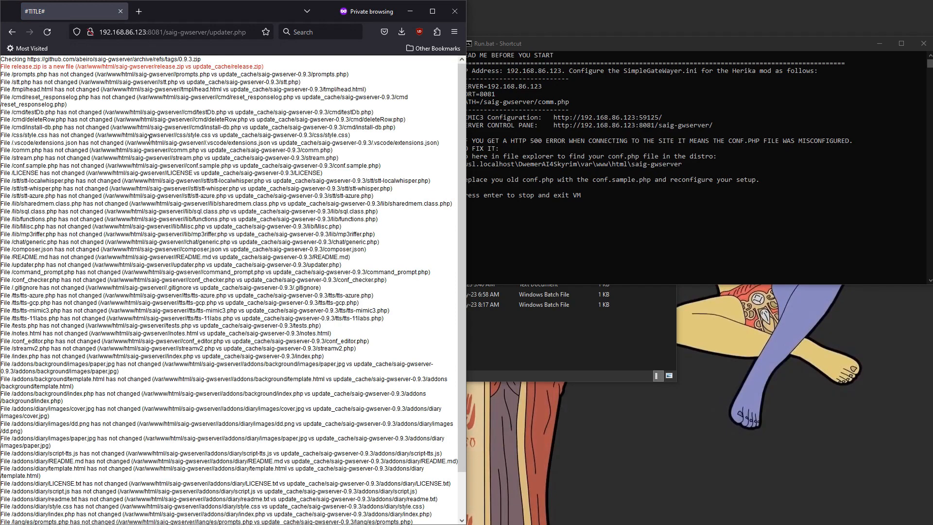
scroll(143, 203, "down", 2)
left_click(14, 519)
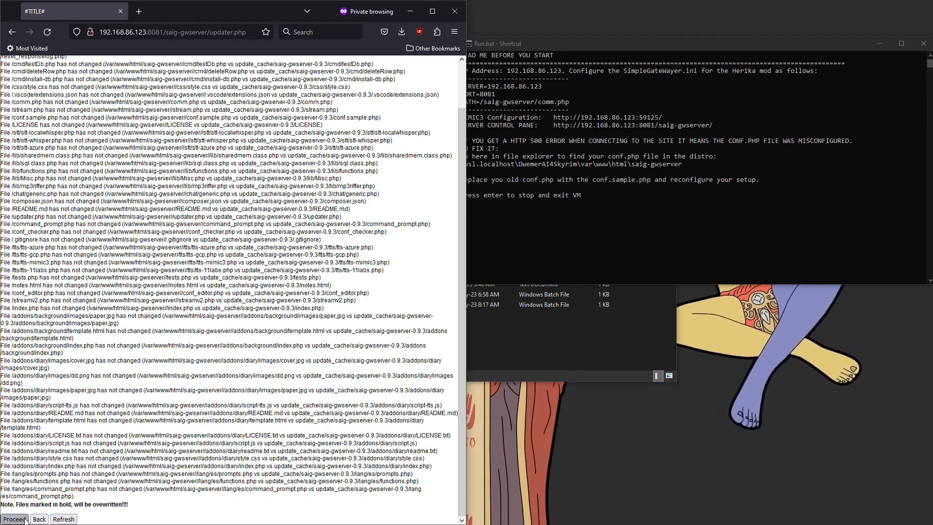
left_click(276, 307)
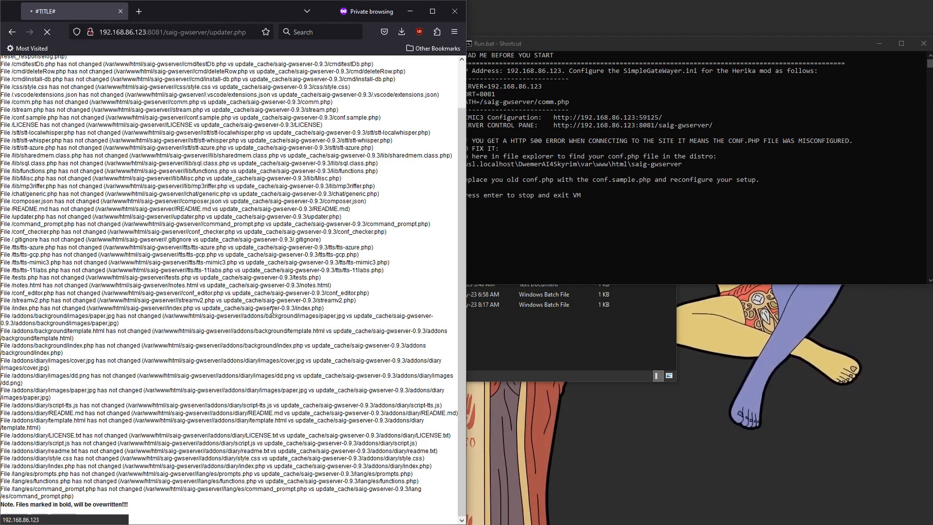
scroll(257, 318, "down", 3)
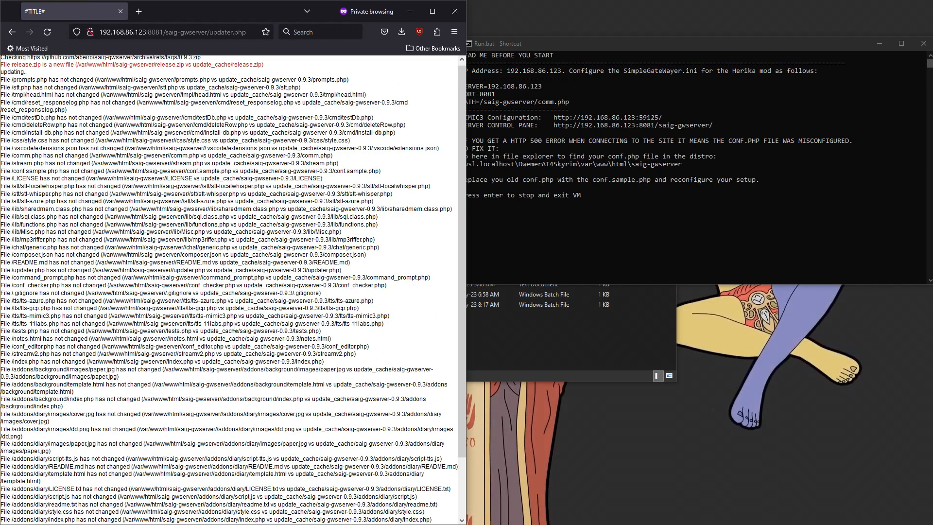
left_click(13, 505)
- Run the Reinstall operation on the gateway server and confirm it
mouse_move(101, 98)
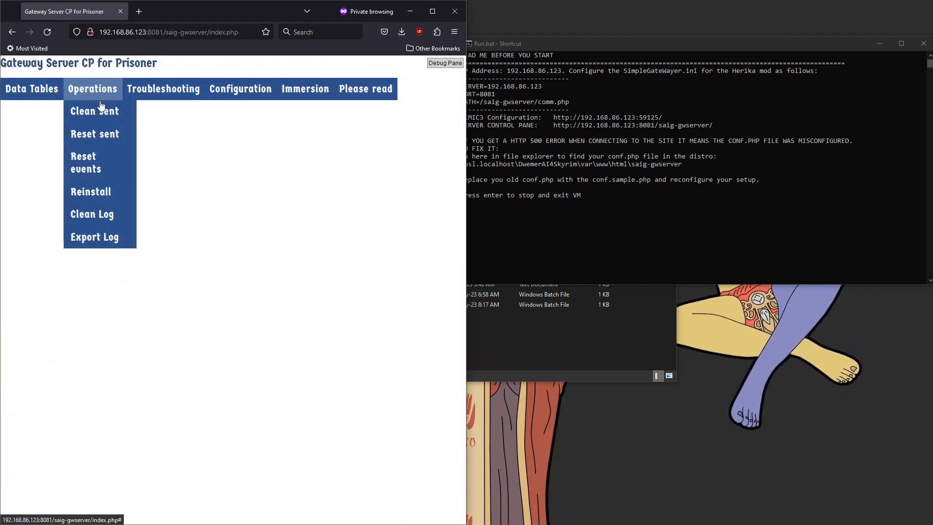
left_click(110, 193)
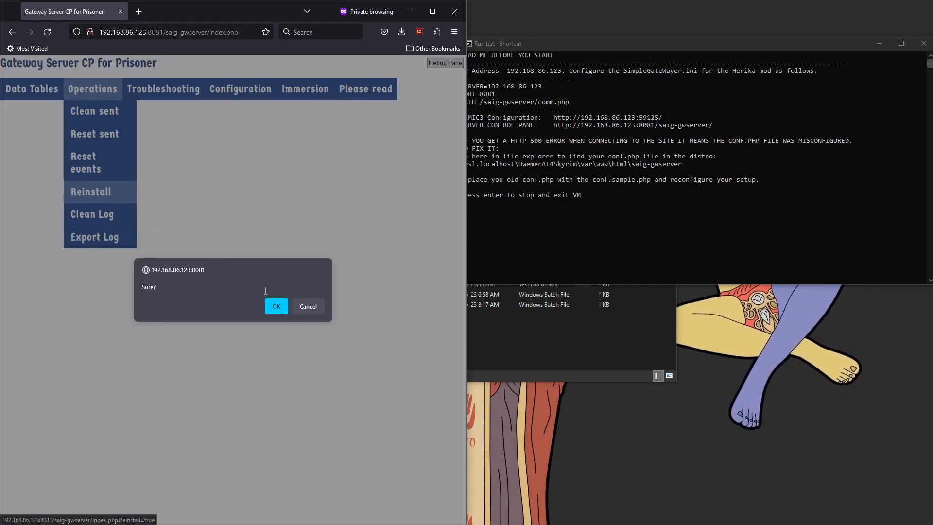
left_click(278, 307)
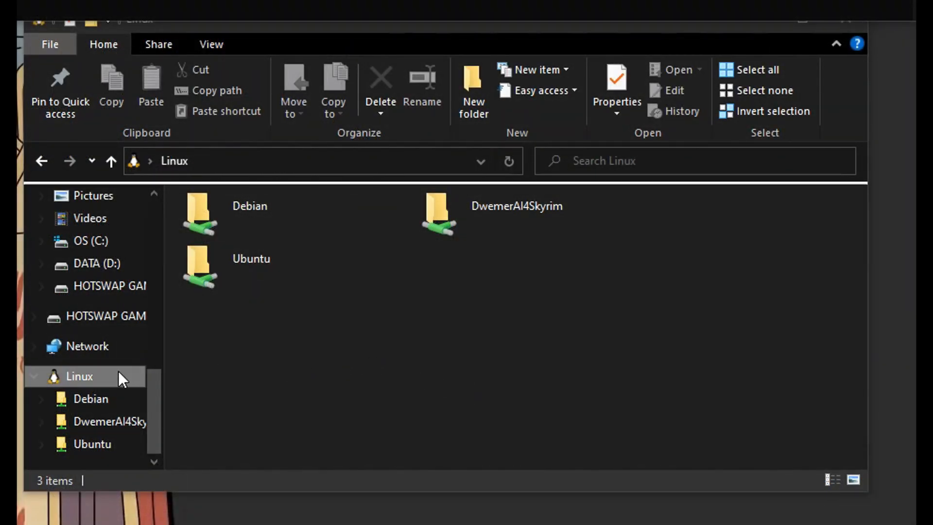
- In File Explorer, browse the Linux distribution DwemerAI4Skyrim to var\www\html\saig-gwserver and locate its configuration files
left_click(89, 379)
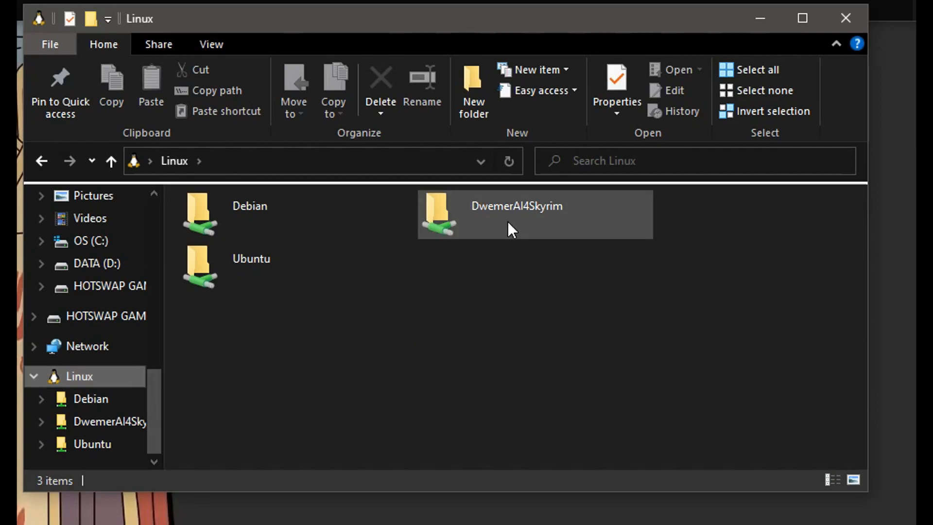
double_click(493, 222)
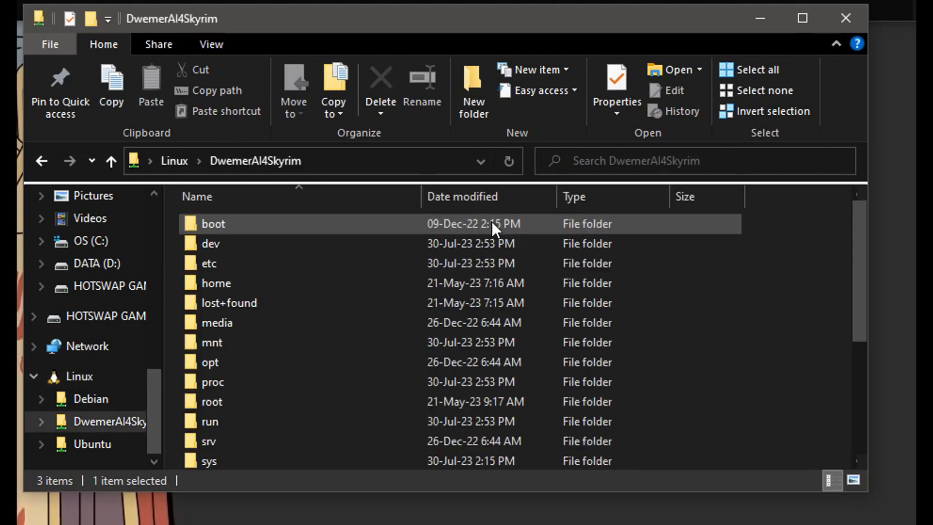
scroll(397, 276, "down", 4)
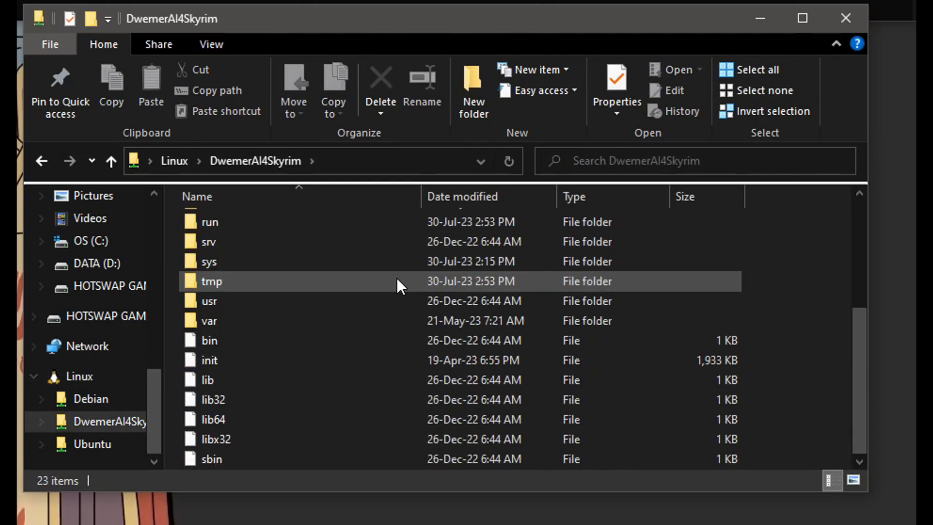
left_click(314, 313)
double_click(314, 313)
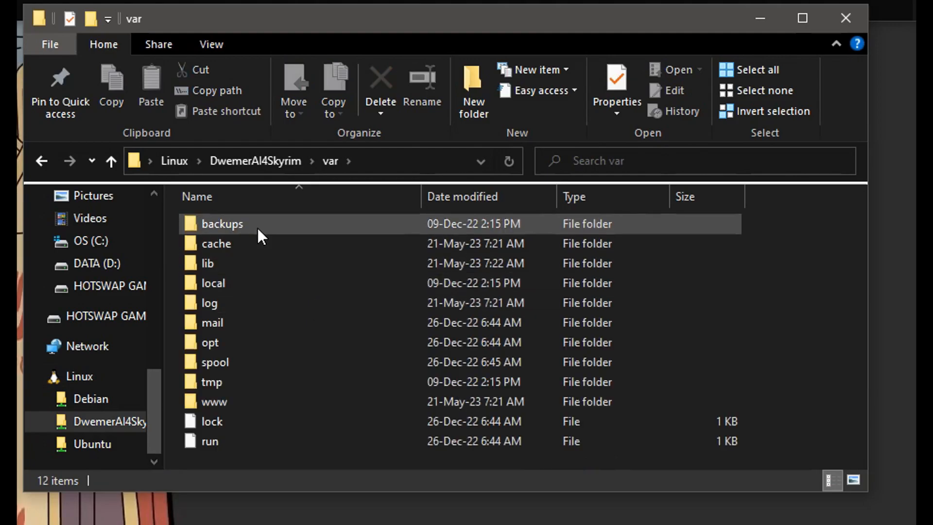
double_click(235, 401)
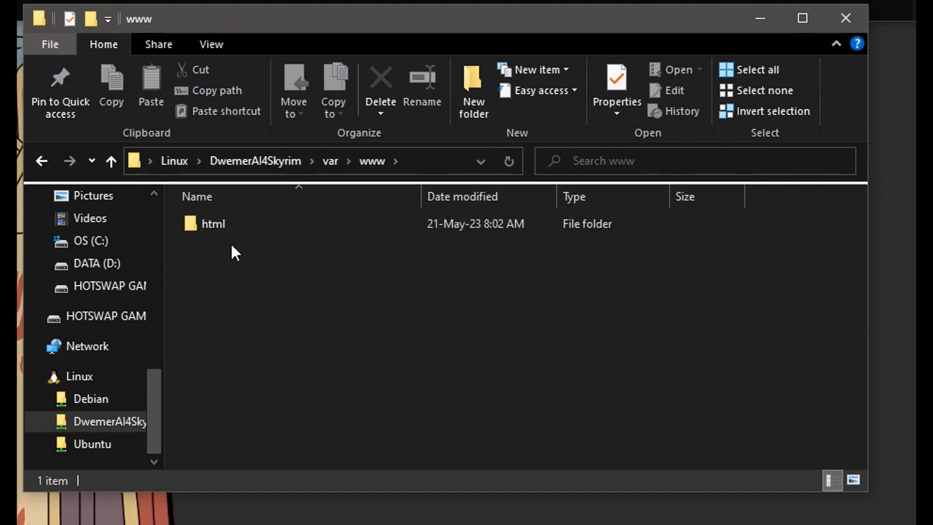
double_click(230, 226)
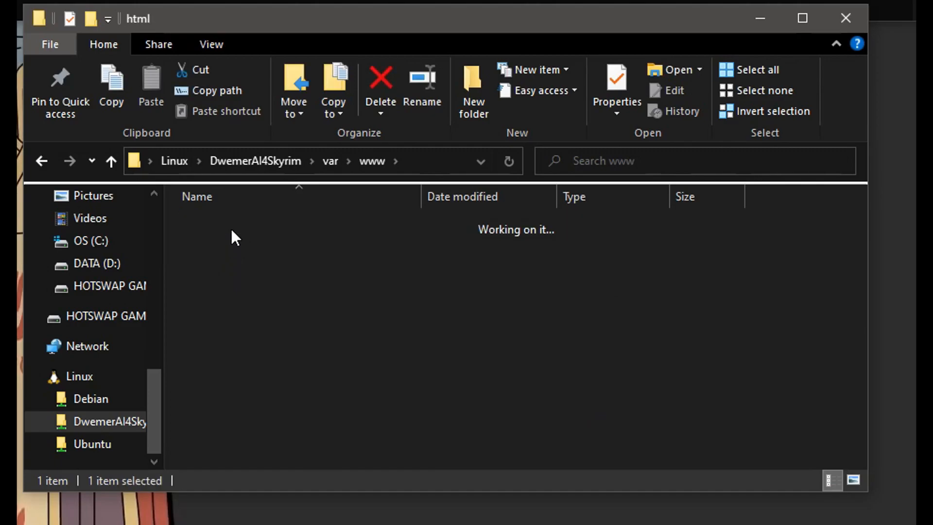
double_click(248, 224)
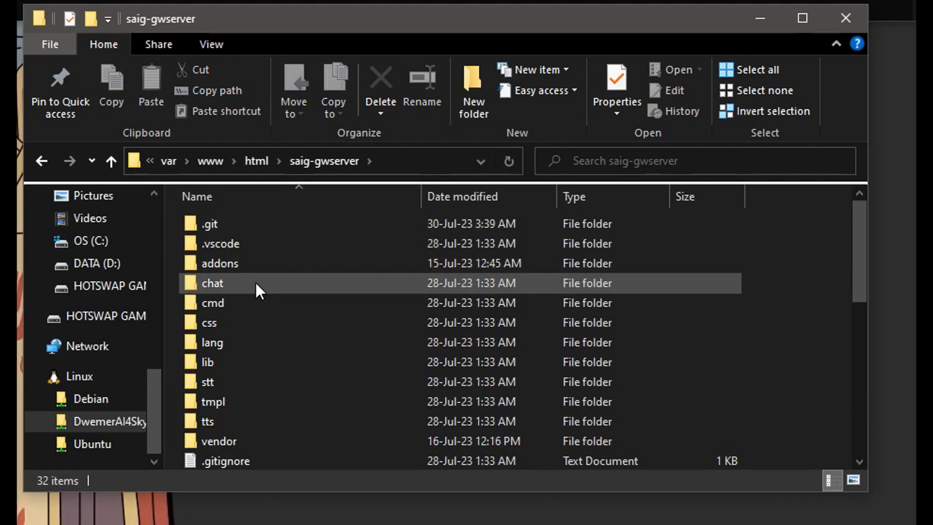
scroll(254, 287, "down", 1)
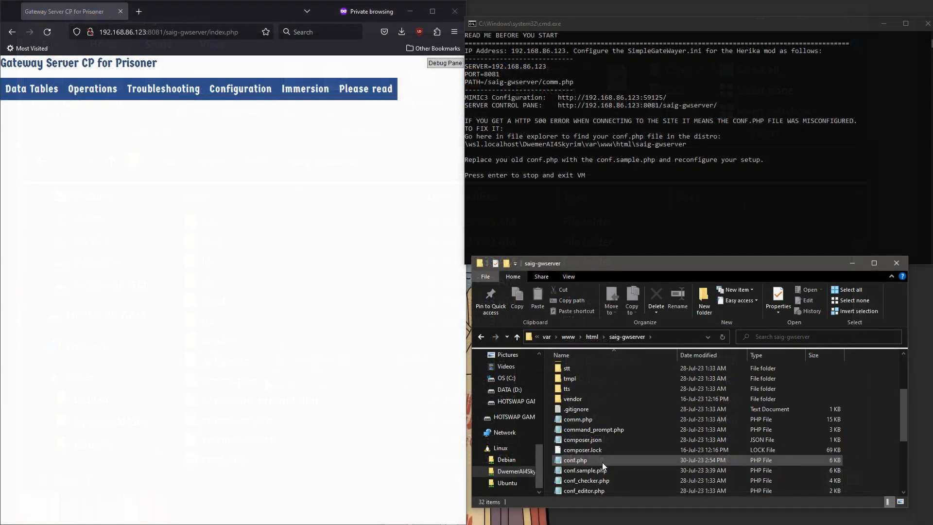
- Open conf.sample.php for editing in Notepad and place its window beside the browser
right_click(607, 471)
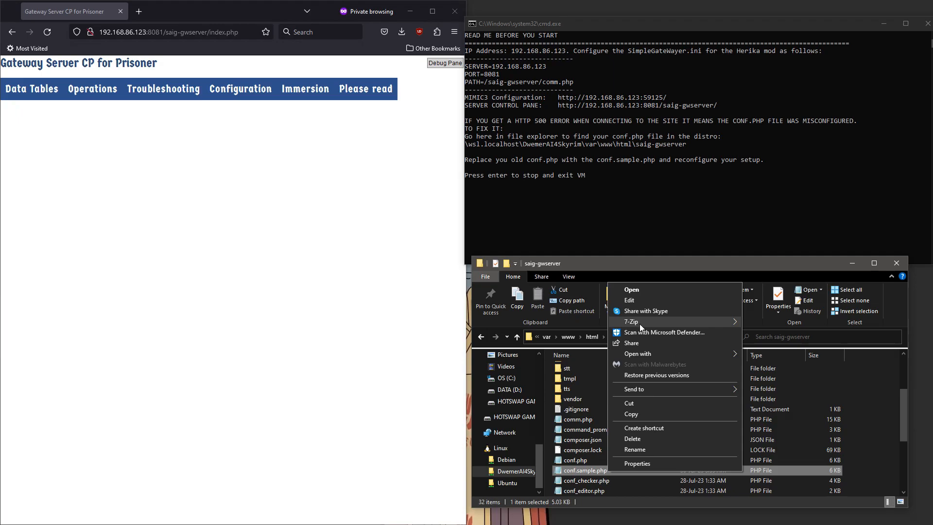
left_click(634, 301)
left_click_drag(578, 200, 878, 141)
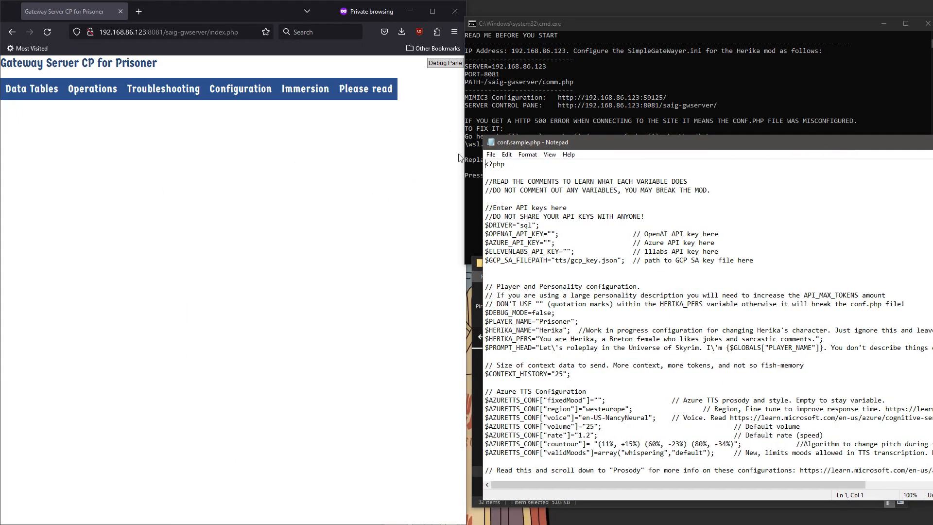
- Open the server configuration editor in the browser and compare its API key, personality and text-to-speech settings with conf.sample.php
left_click(242, 89)
scroll(202, 177, "down", 4)
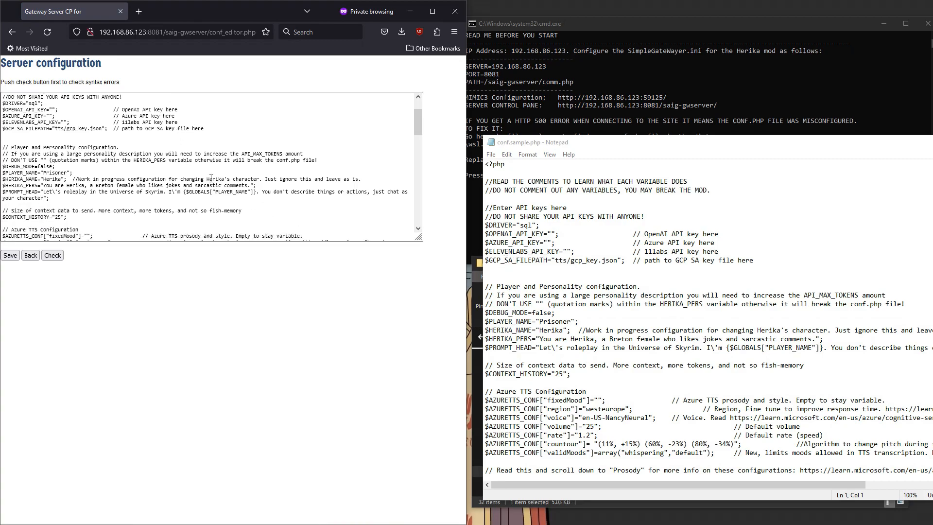
scroll(202, 176, "down", 2)
scroll(519, 248, "down", 3)
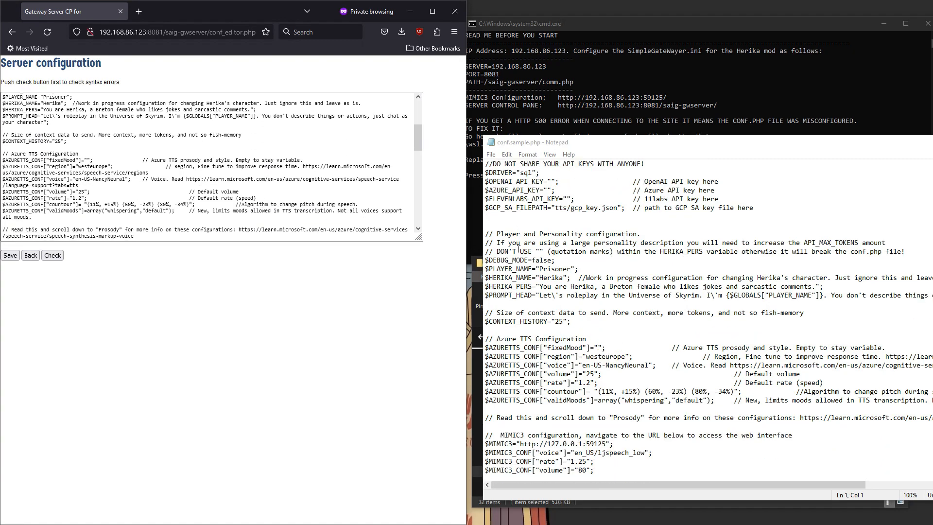
scroll(381, 218, "down", 4)
scroll(534, 291, "down", 2)
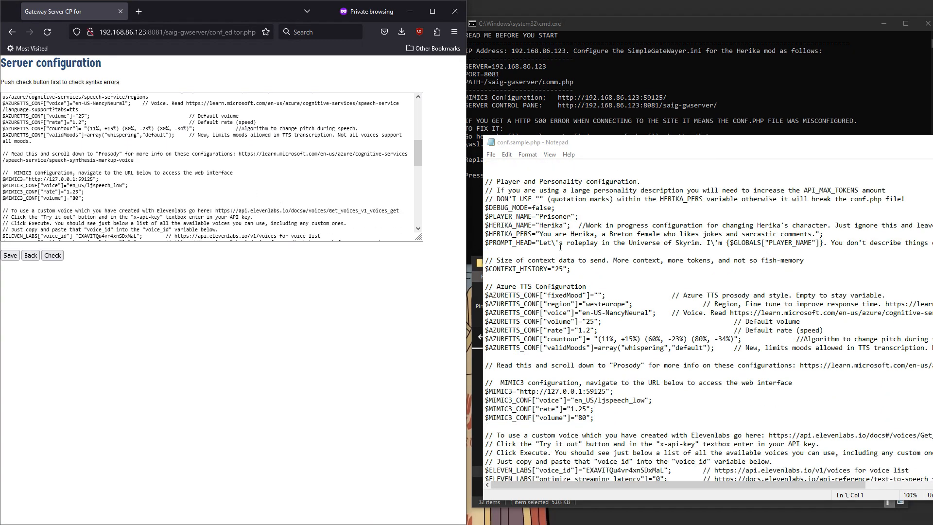
scroll(381, 219, "down", 4)
scroll(535, 292, "down", 2)
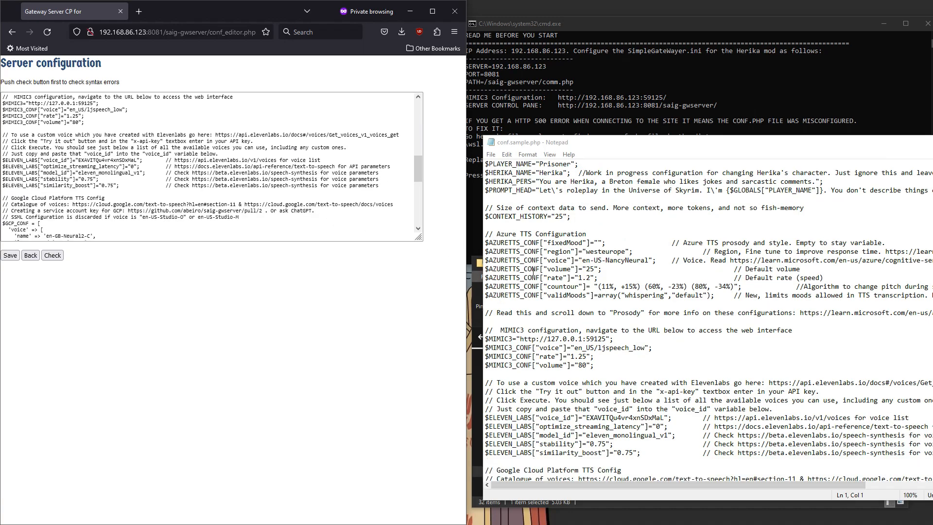
scroll(355, 228, "down", 4)
scroll(536, 284, "down", 2)
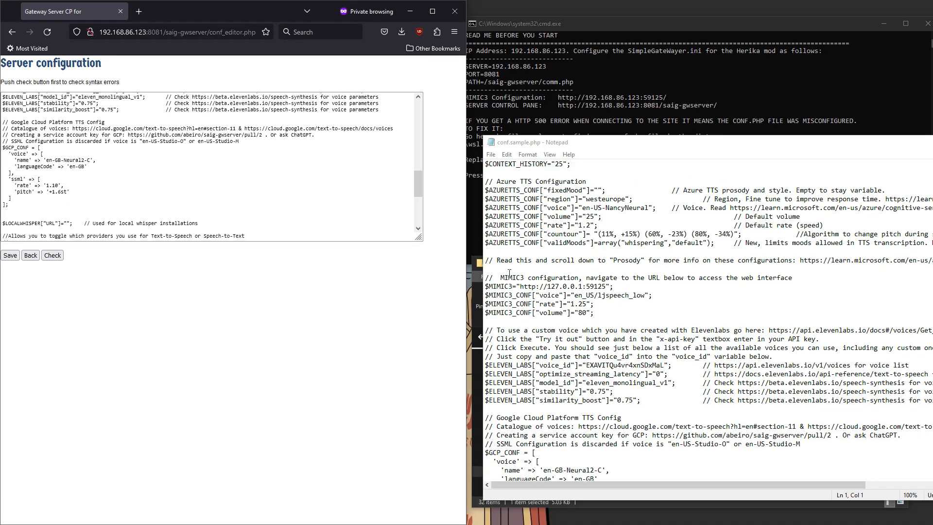
scroll(537, 284, "down", 2)
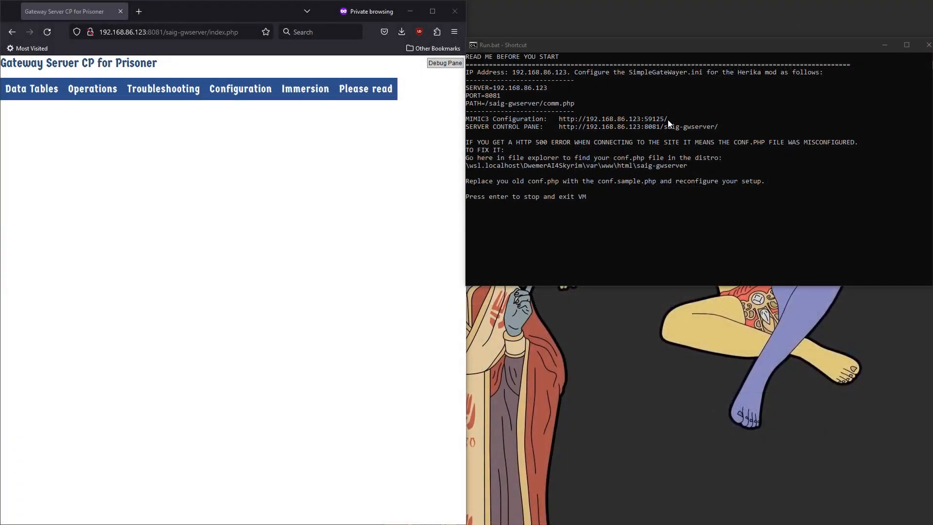
left_click(667, 120)
left_click_drag(560, 120, 665, 122)
right_click(665, 122)
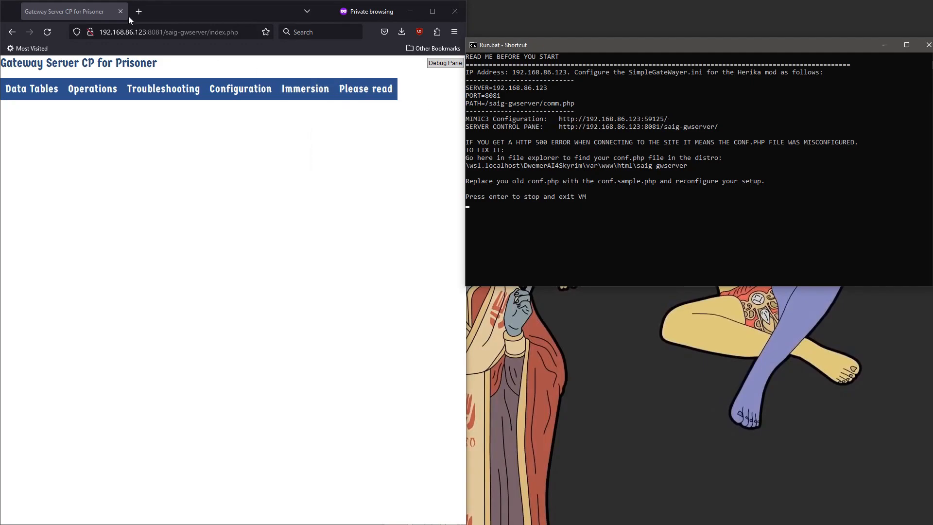
left_click(139, 12)
type("http://192.168.86.123:59125/")
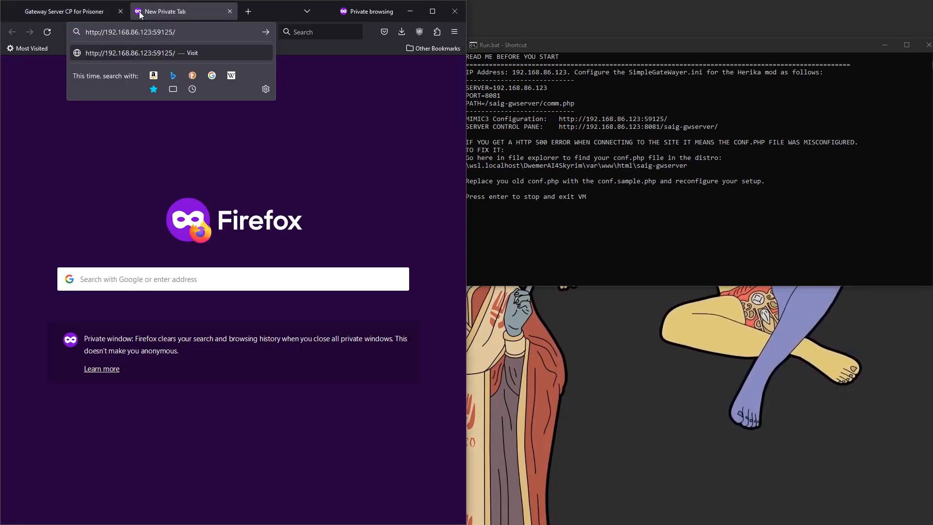
key("Return")
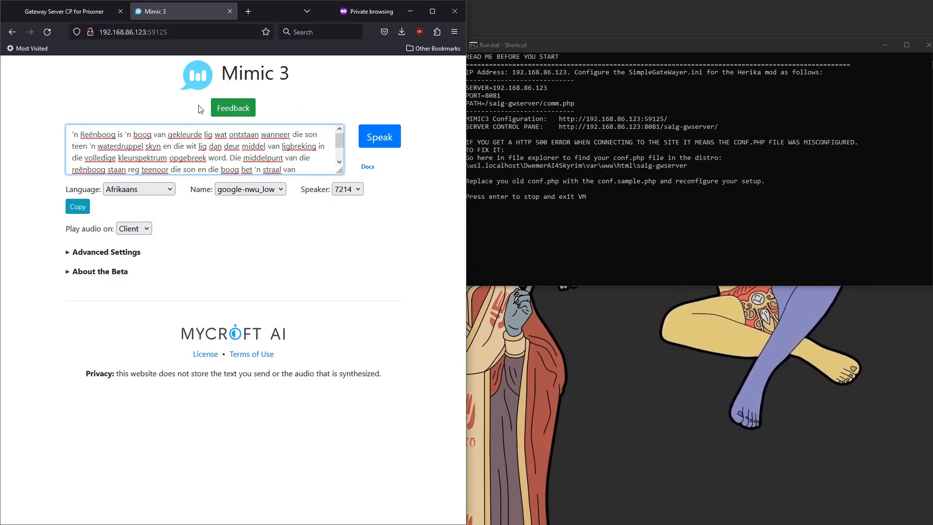
- Set the Mimic 3 language to English (US) and the voice name to ljspeech_low
left_click(151, 189)
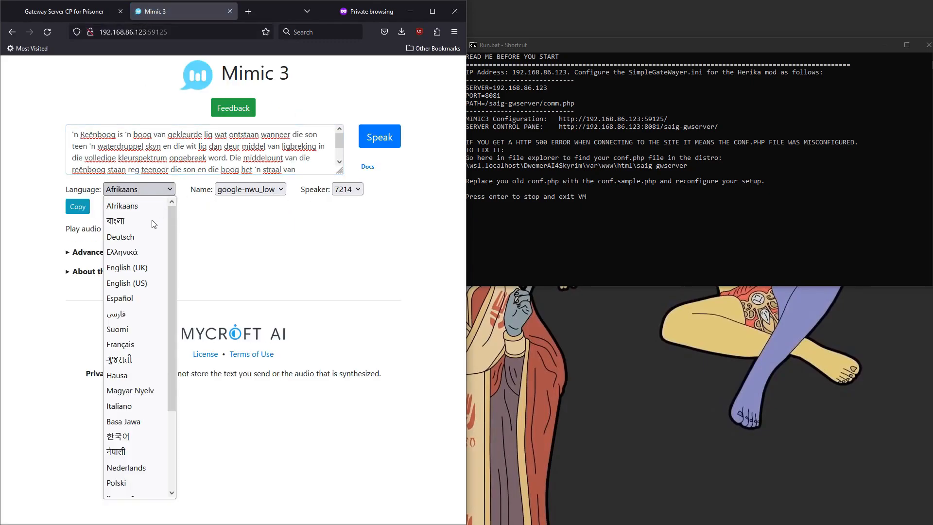
left_click(127, 283)
left_click(248, 192)
left_click(251, 220)
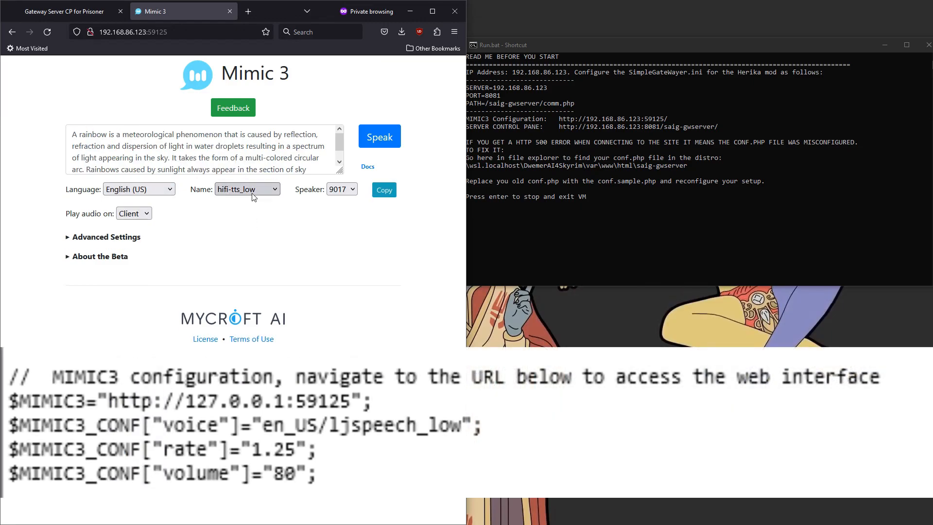
left_click(253, 197)
left_click(253, 236)
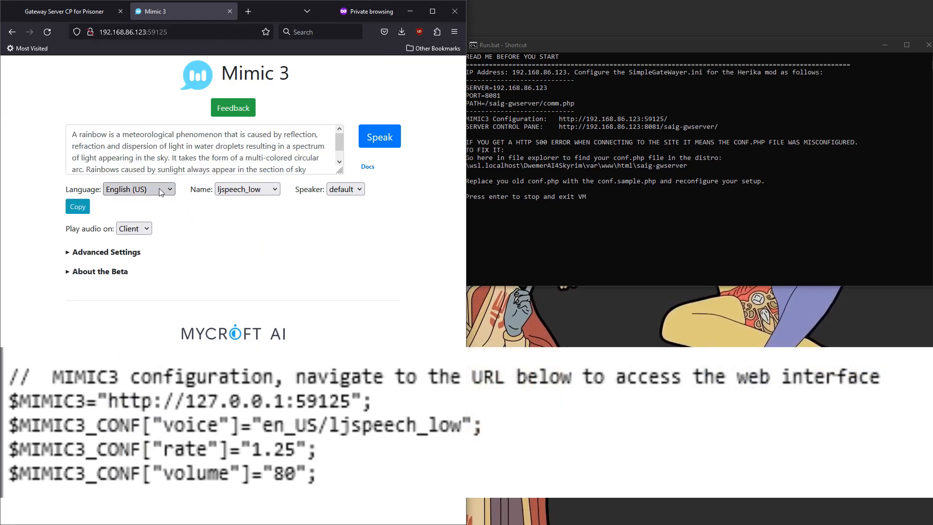
left_click(159, 189)
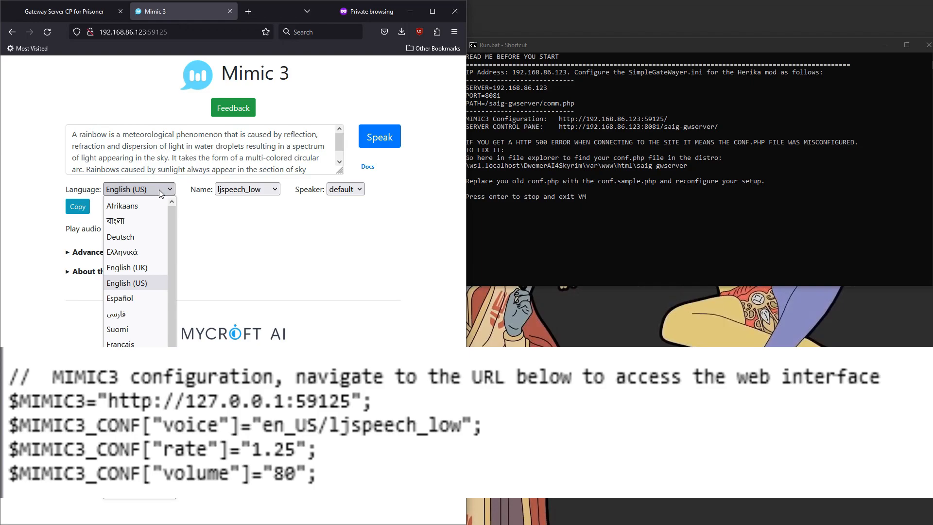
left_click(153, 304)
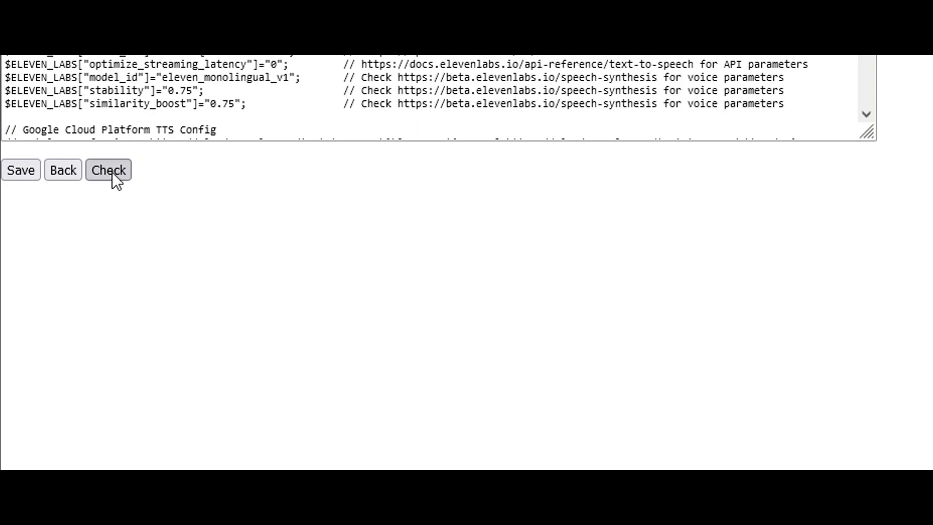
- Run the check on the server configuration, review its report and save the configuration
left_click(112, 170)
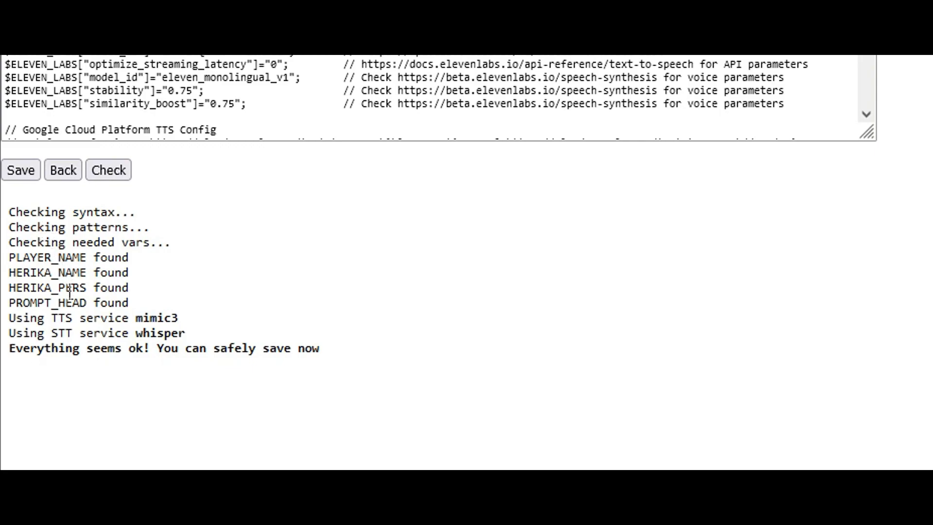
left_click_drag(33, 348, 320, 355)
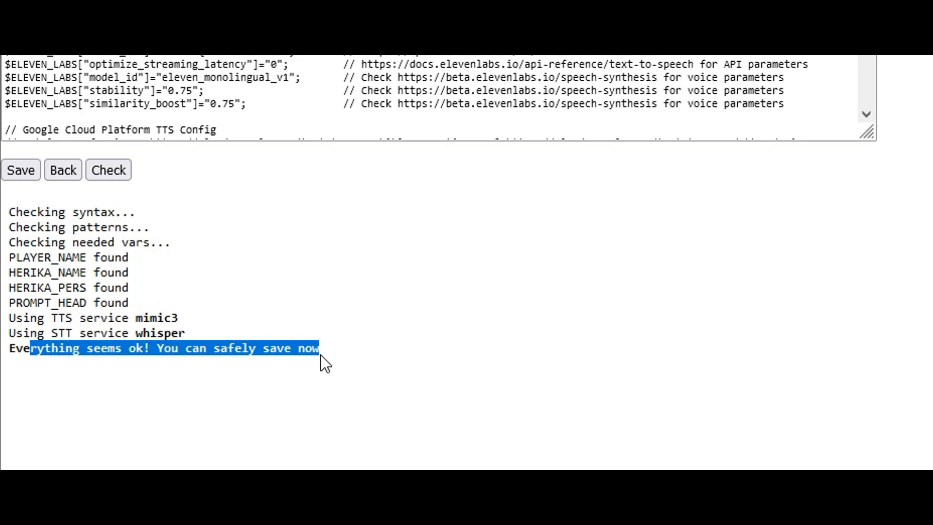
left_click(321, 354)
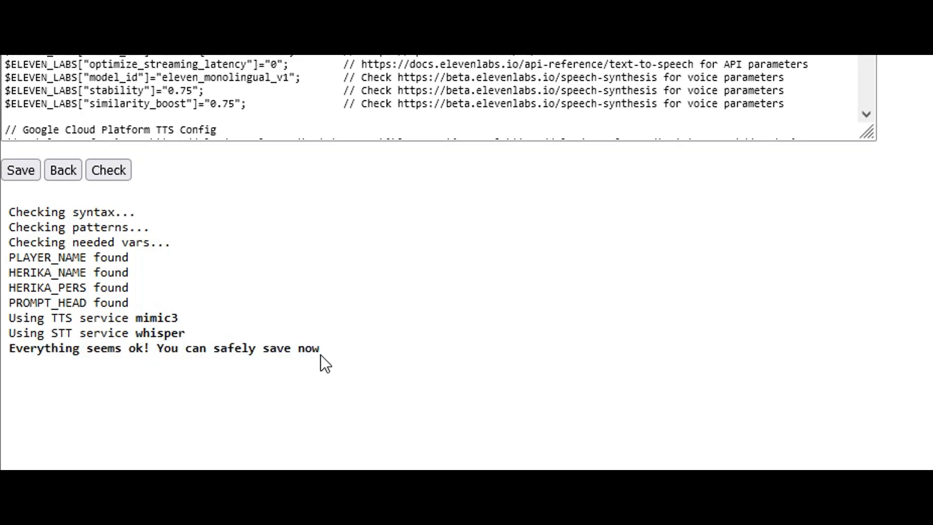
left_click(27, 171)
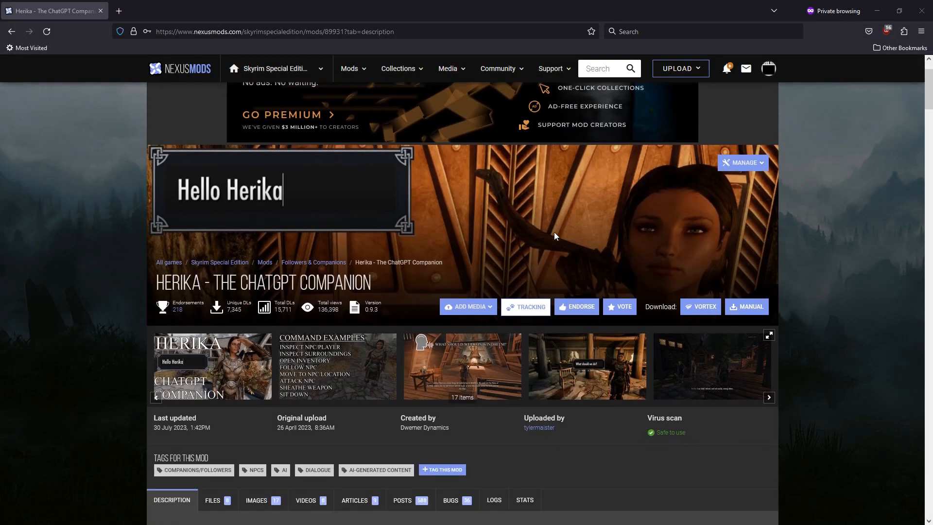
- From the Herika mod's files on Nexus Mods, manually download the Gateway Server UwAMP bundle using the slow download
scroll(426, 240, "down", 5)
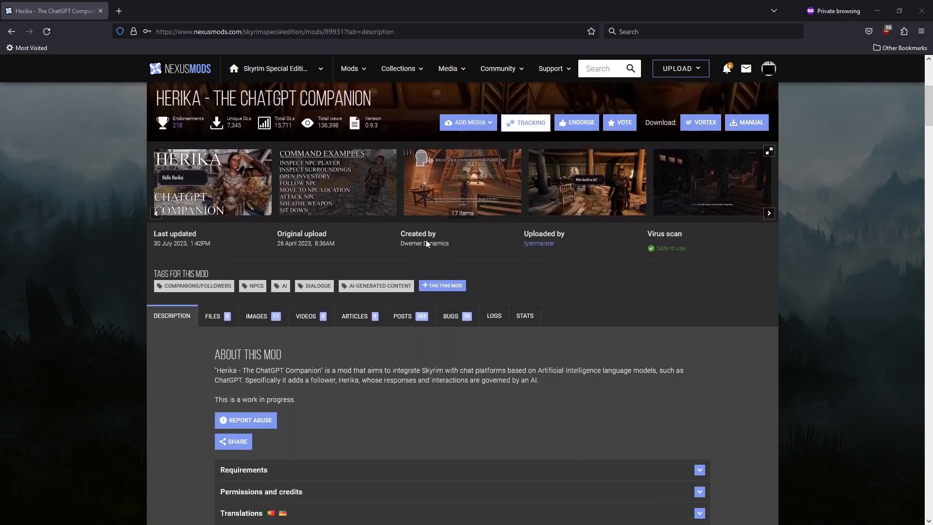
left_click(216, 268)
scroll(223, 270, "down", 3)
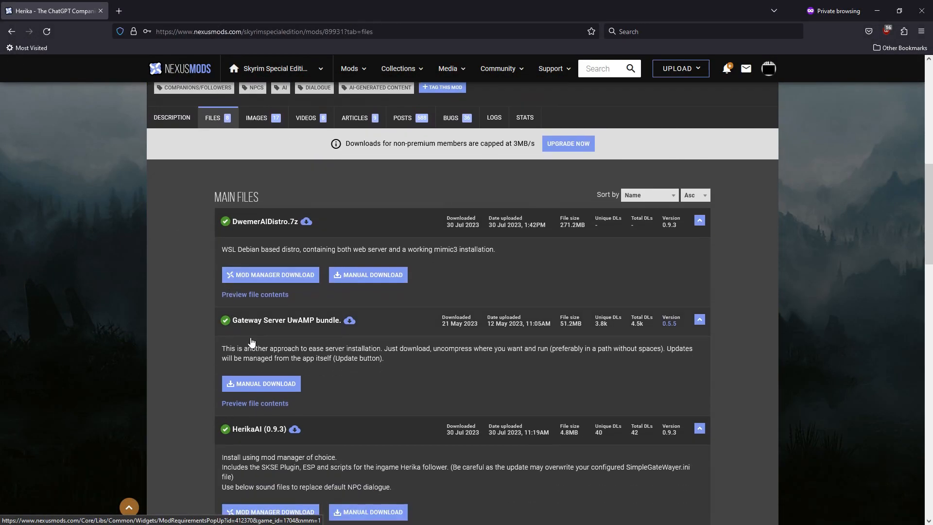
left_click(274, 384)
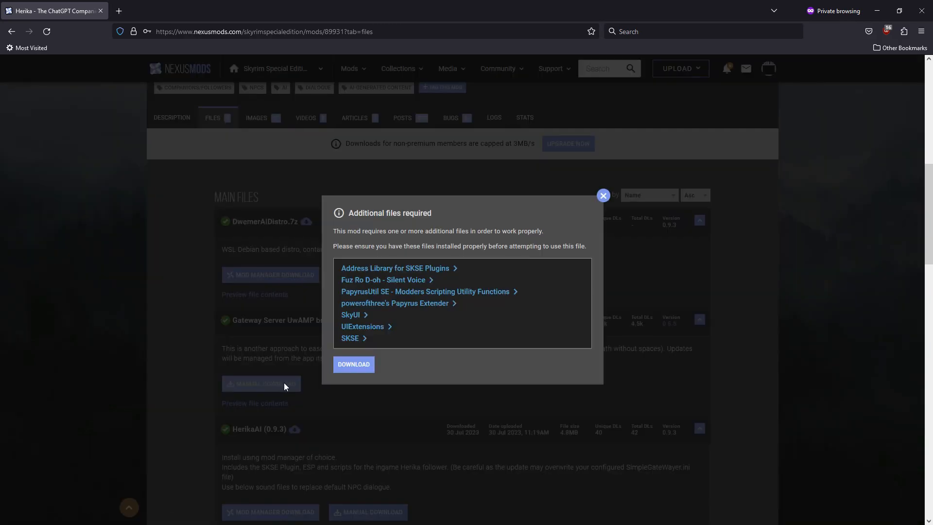
left_click(354, 364)
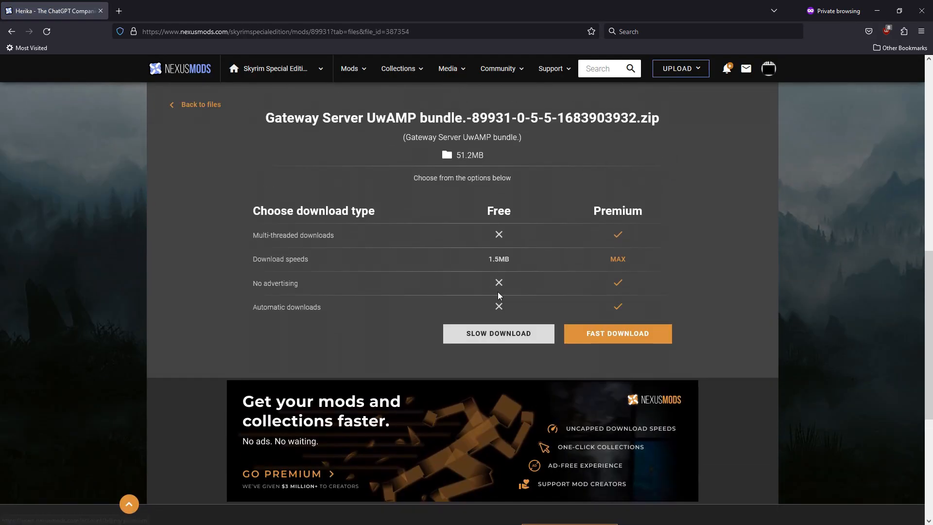
left_click(499, 333)
scroll(438, 243, "up", 1)
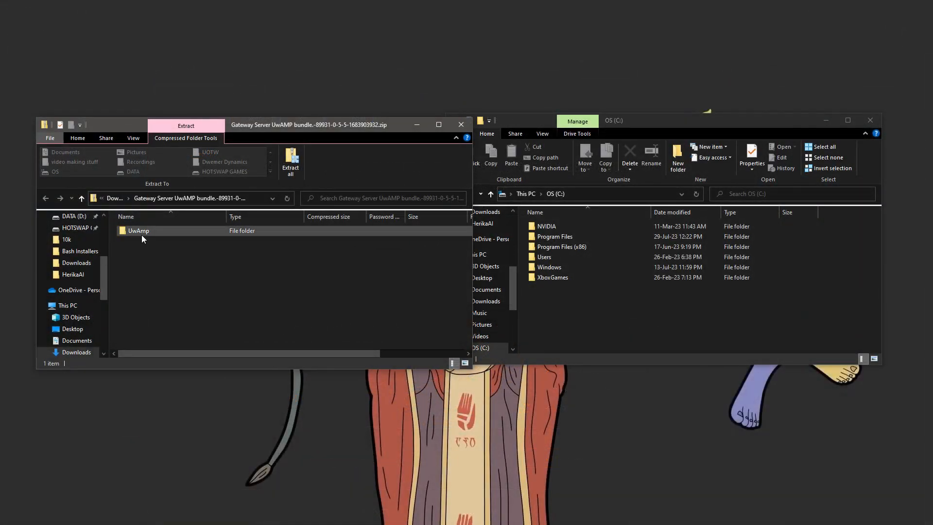
- Extract the UwAmp folder from the downloaded zip to drive C: and put a shortcut to UwAmp.exe on the desktop
left_click(139, 232)
left_click_drag(139, 233, 593, 325)
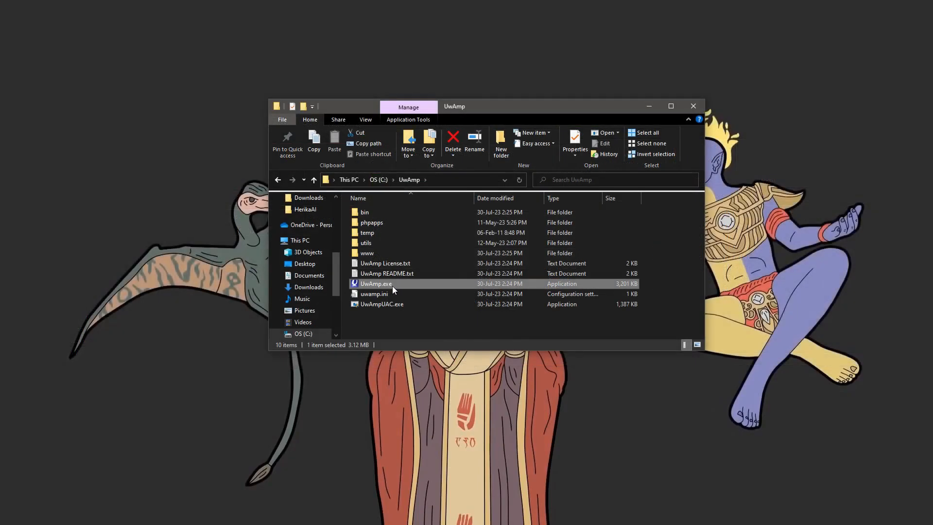
right_click(397, 285)
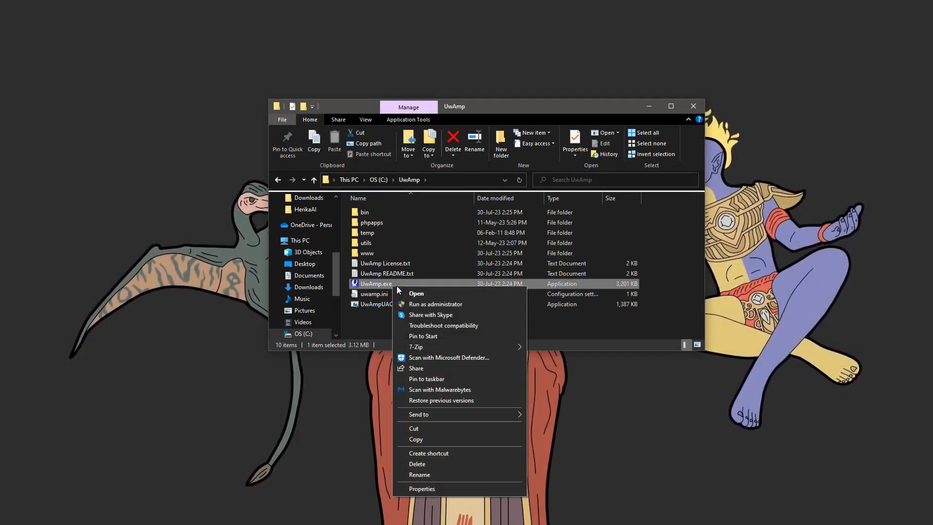
left_click(440, 454)
left_click_drag(377, 313, 201, 73)
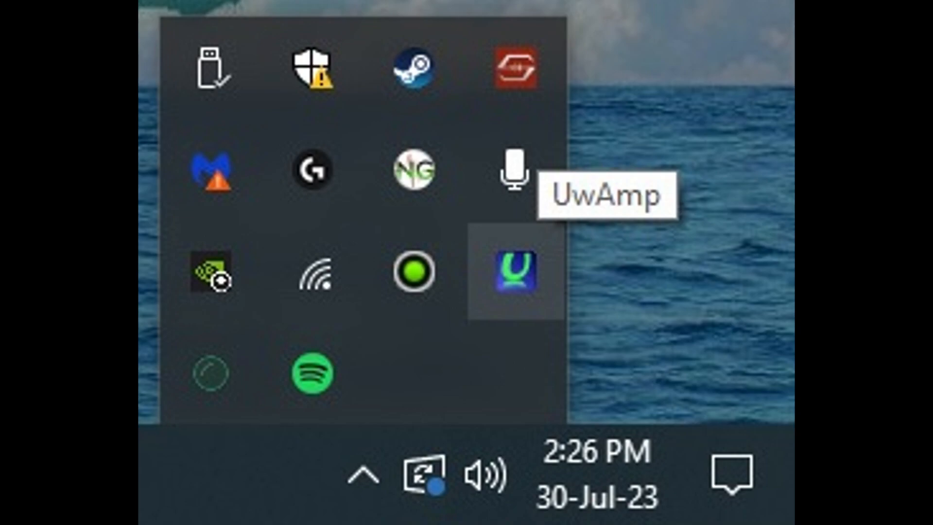
- Show the running UwAmp window, open its www folder and go into saig-gwserver
right_click(515, 270)
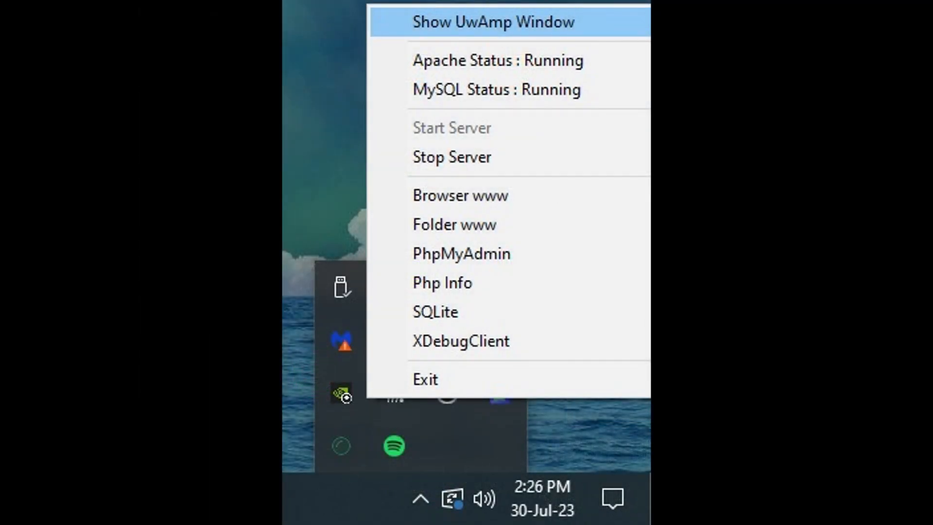
left_click(493, 21)
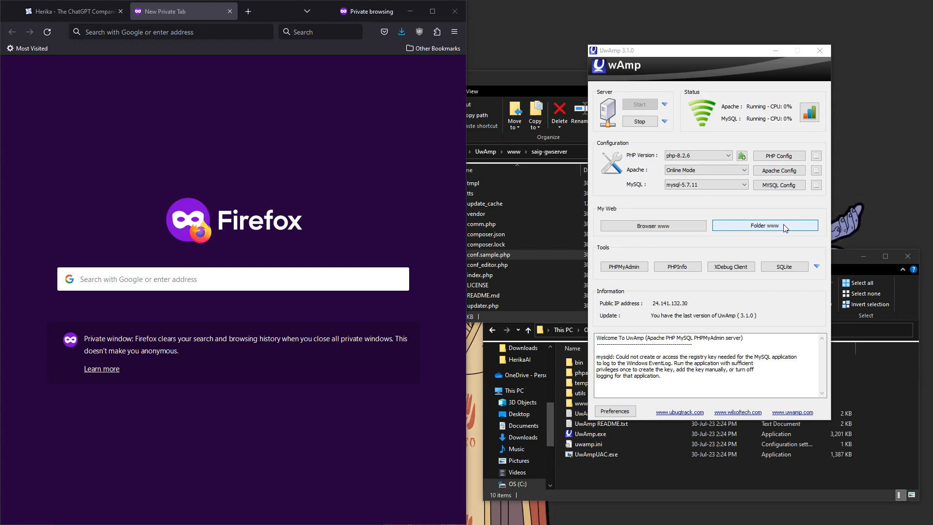
left_click(783, 226)
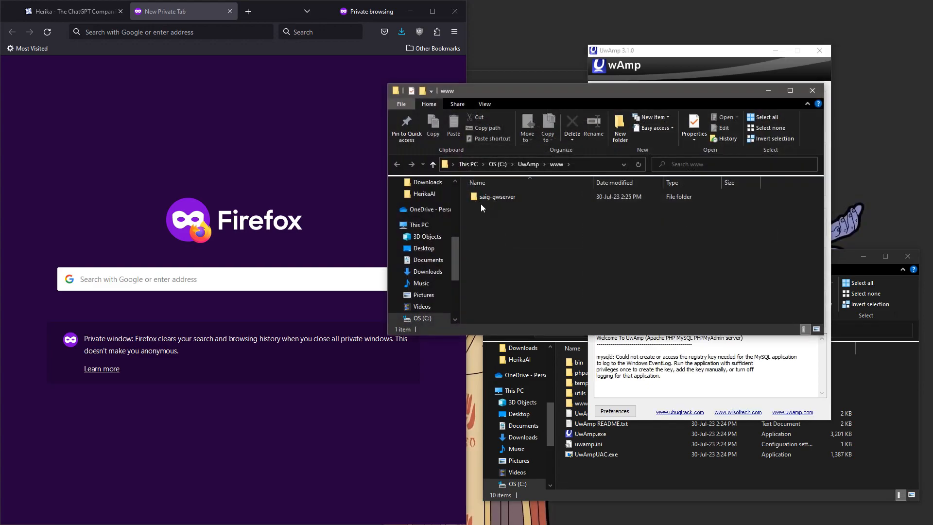
left_click(492, 198)
double_click(492, 196)
scroll(509, 243, "down", 2)
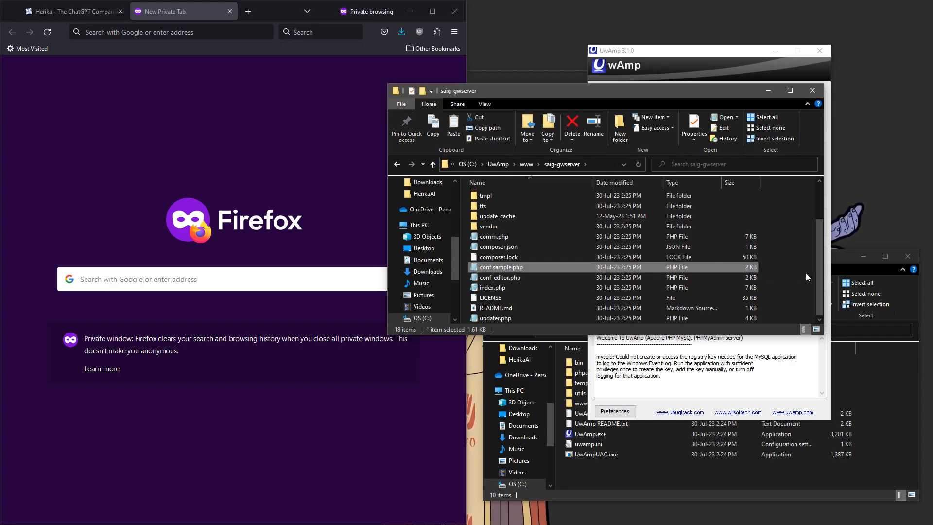
- Duplicate conf.sample.php in the saig-gwserver folder and rename the copy to conf.php
left_click(738, 272)
key("ctrl+c")
key("ctrl+v")
right_click(530, 267)
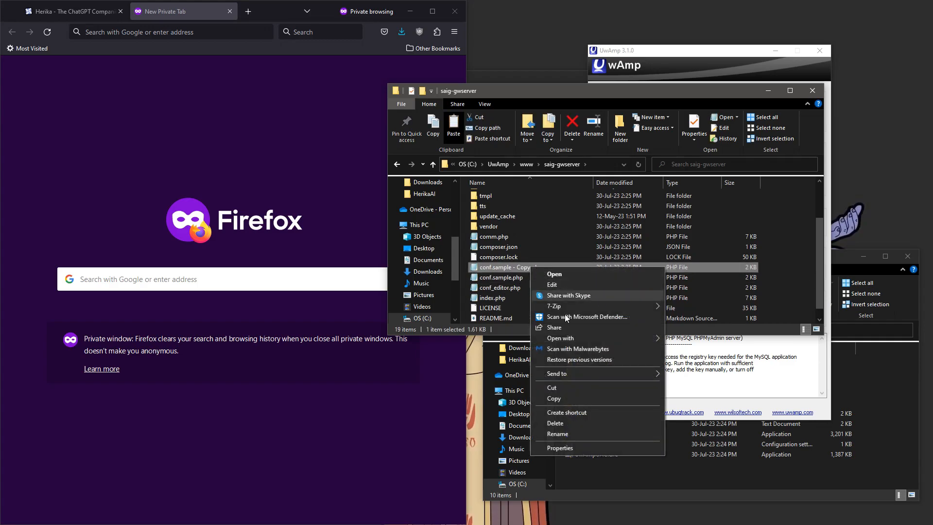
left_click(557, 433)
type("conf")
key("Return")
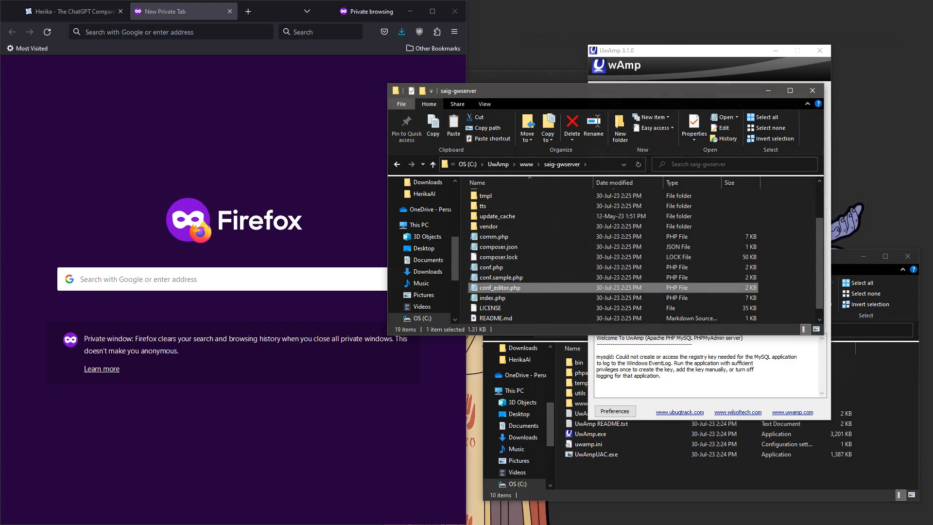
- Open the UwAmp web root in the browser and enter the saig-gwserver control page at localhost:8080
left_click(671, 56)
left_click(658, 224)
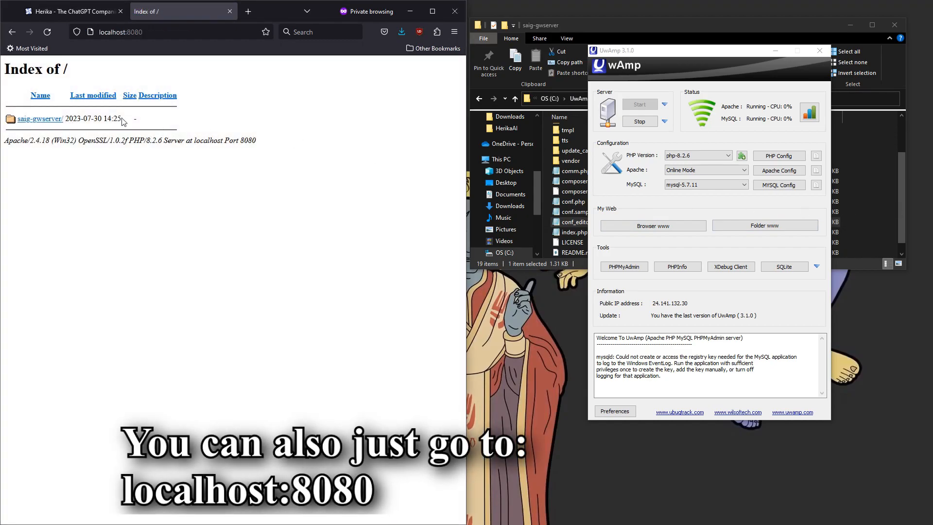
left_click(42, 126)
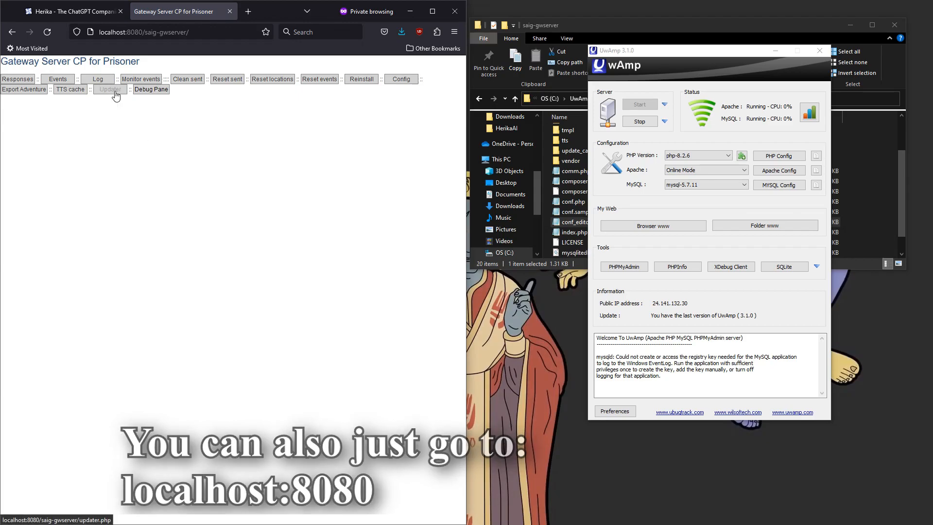
- Run the gateway server's Update, review the changed files and confirm proceeding with the update
left_click(116, 93)
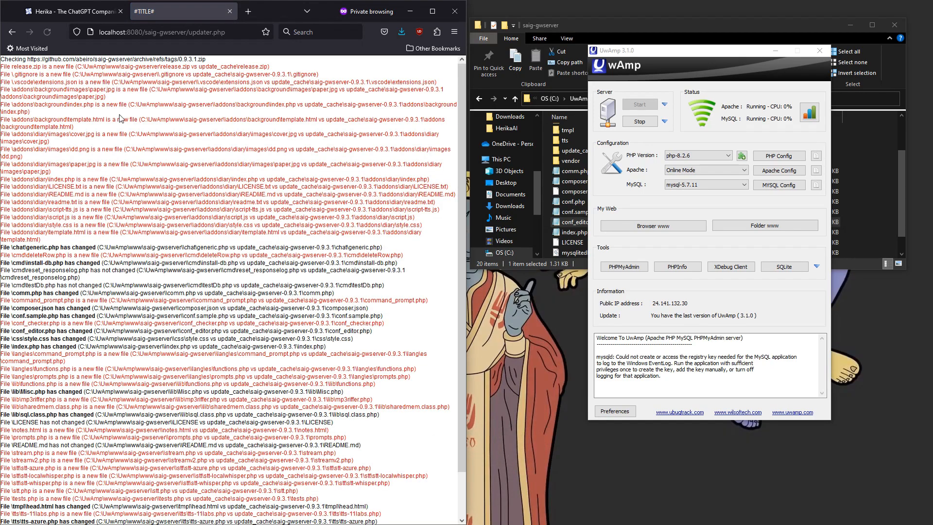
scroll(106, 243, "down", 2)
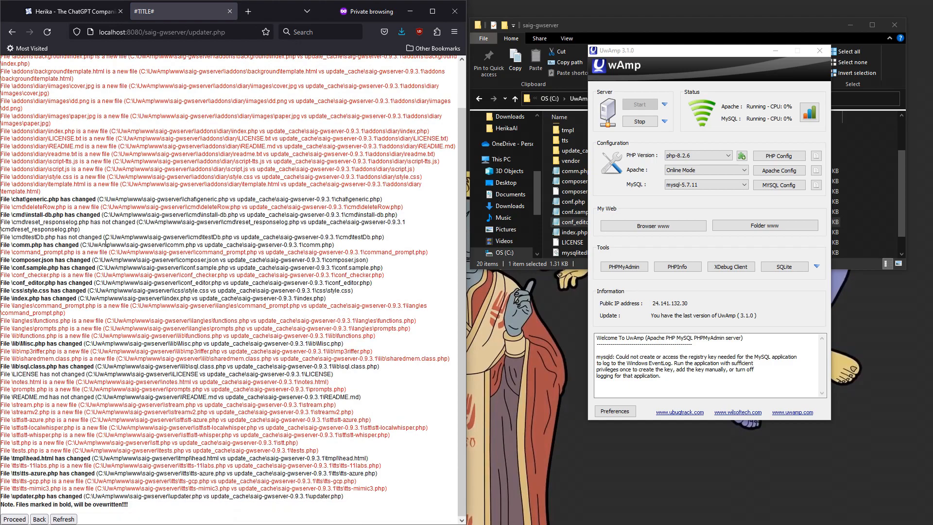
left_click(14, 519)
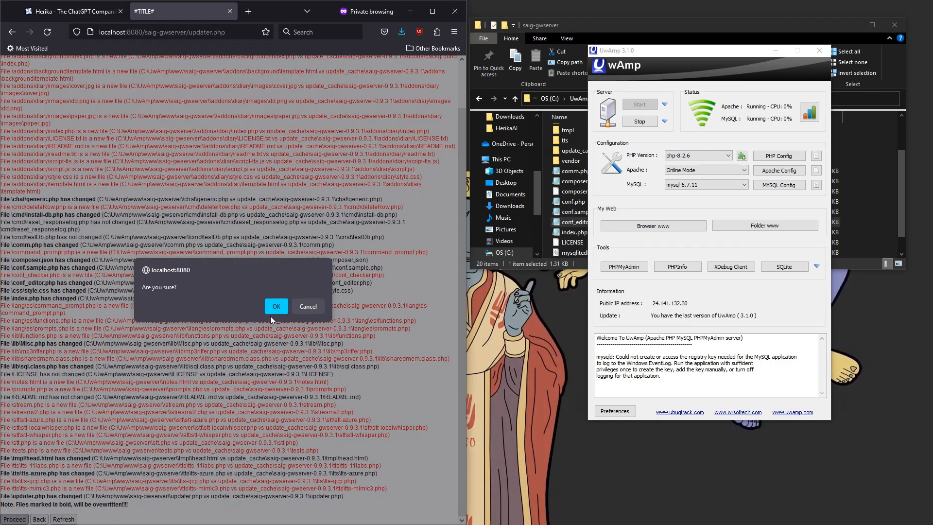
left_click(272, 310)
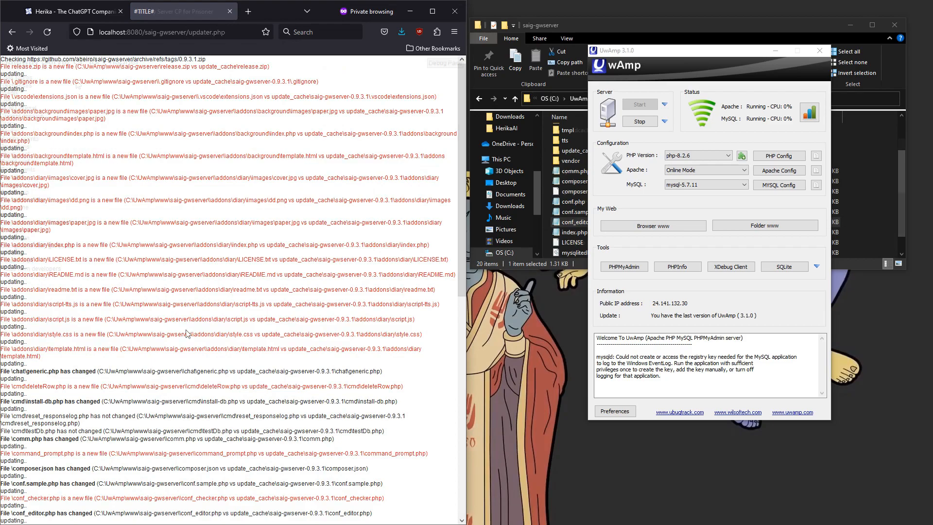
- Force a full reload of the updated gateway server page, and run and confirm its Reinstall operation
key("ctrl+F5")
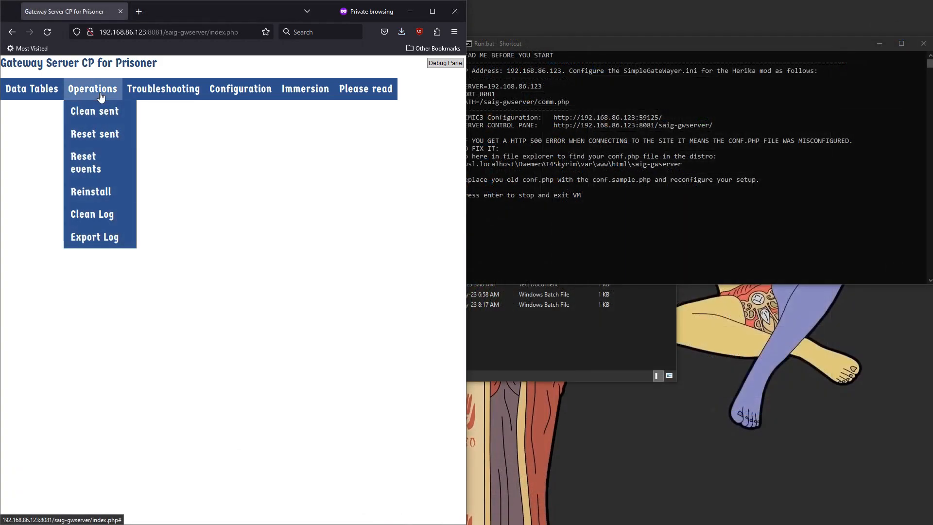
left_click(111, 196)
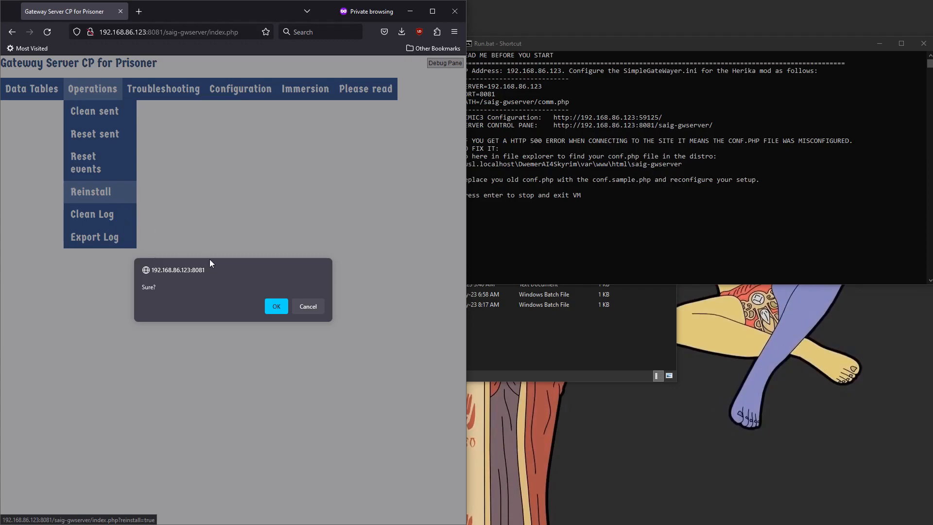
left_click(276, 307)
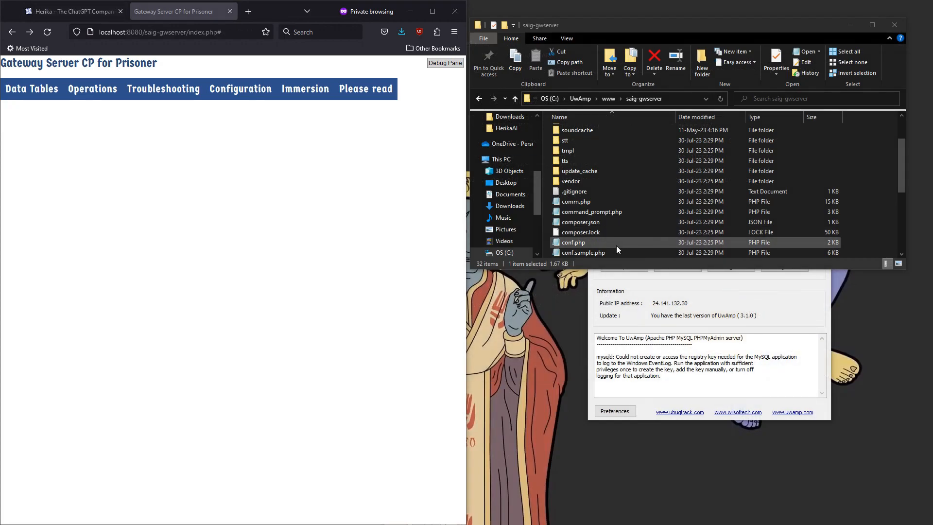
- Delete the existing conf.php from the saig-gwserver folder and duplicate conf.sample.php there
left_click(617, 246)
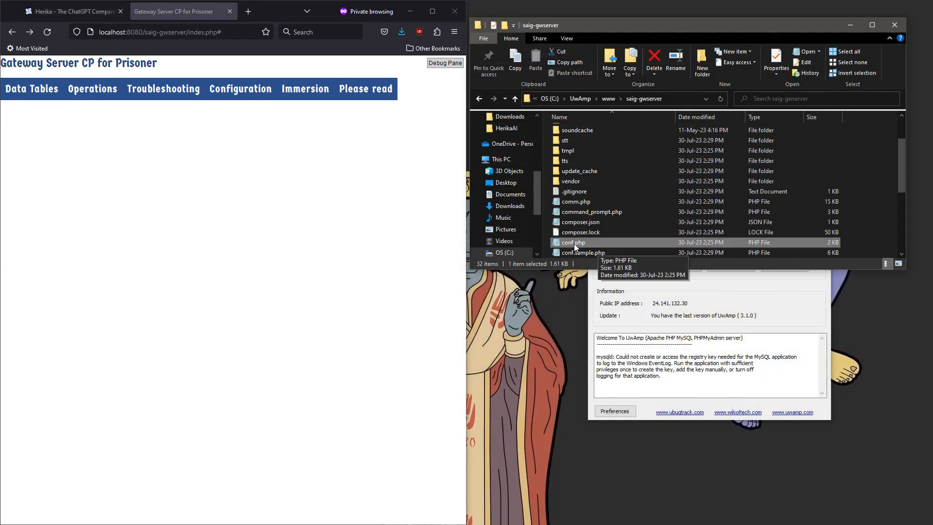
key("Delete")
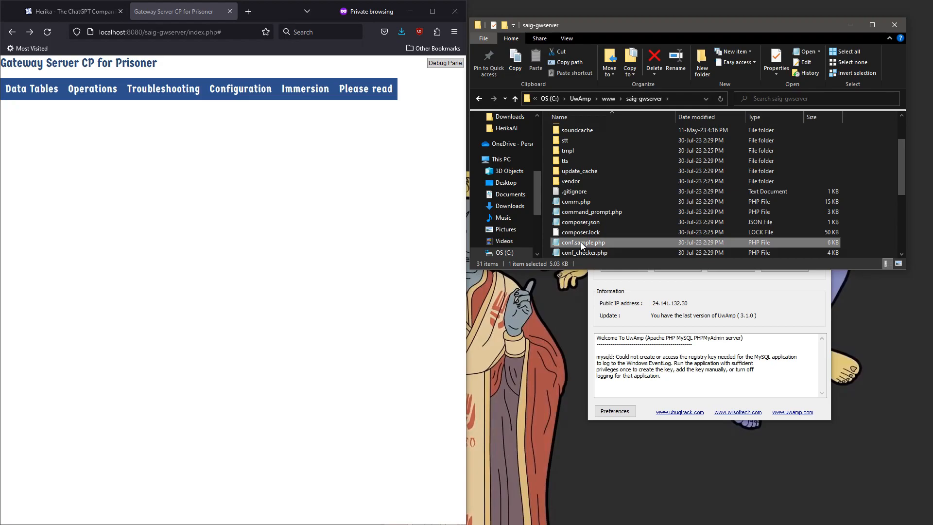
left_click(865, 236)
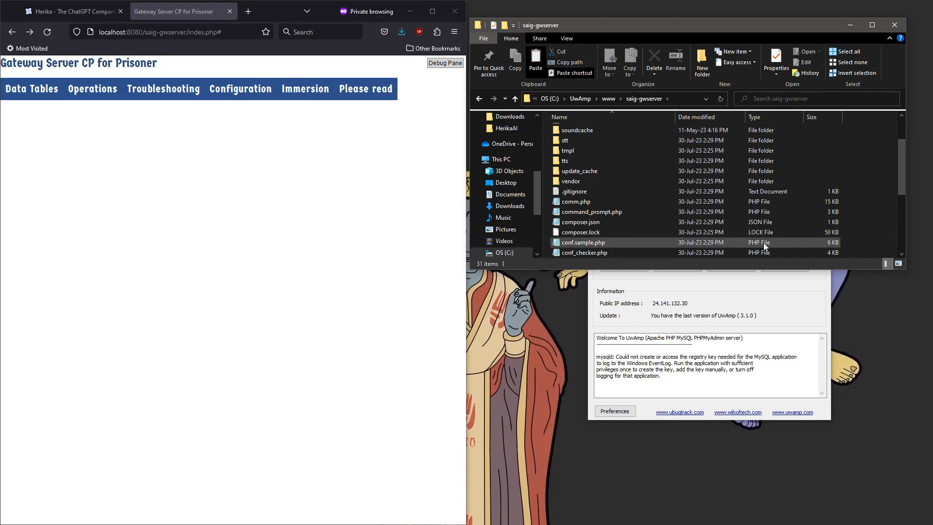
left_click(710, 243)
key("ctrl+c")
key("ctrl+v")
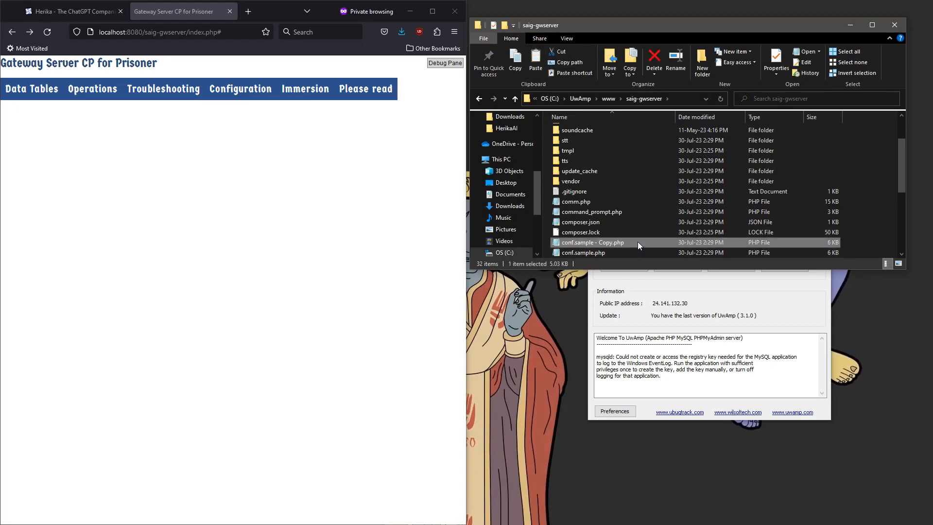
- Rename the new copy of conf.sample.php to conf.php
right_click(637, 241)
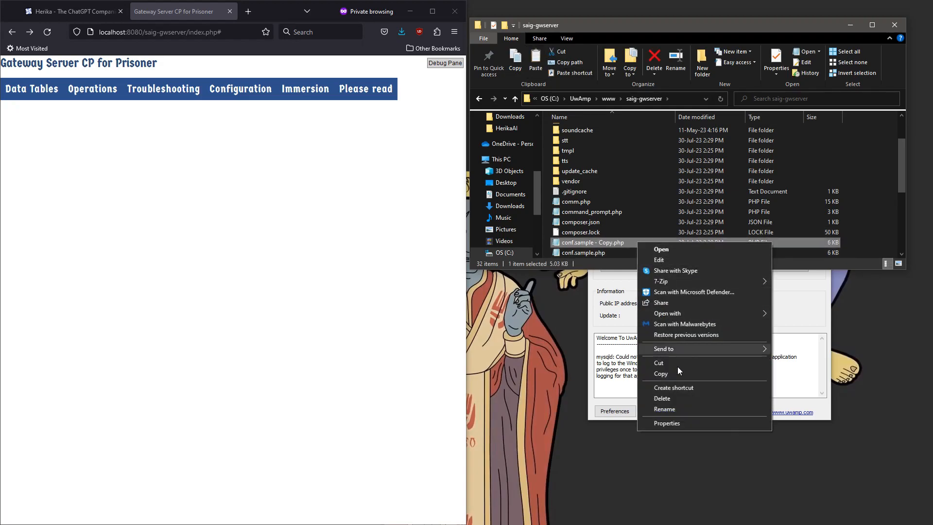
left_click(664, 409)
key("Right")
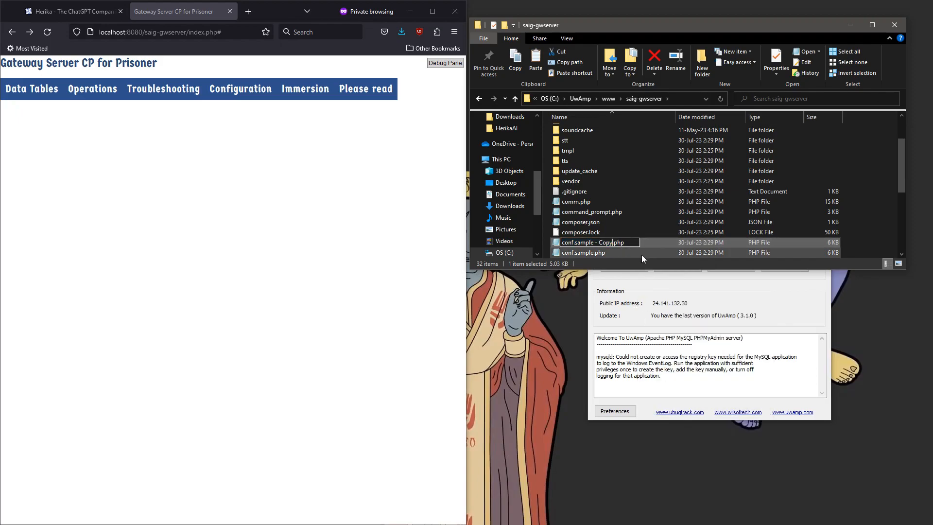
key("BackSpace")
key("BackSpace")
key("BackSpace")
key("BackSpace")
key("BackSpace")
key("BackSpace")
key("BackSpace")
key("BackSpace")
key("BackSpace")
key("BackSpace")
key("BackSpace")
key("BackSpace")
key("BackSpace")
key("BackSpace")
key("Return")
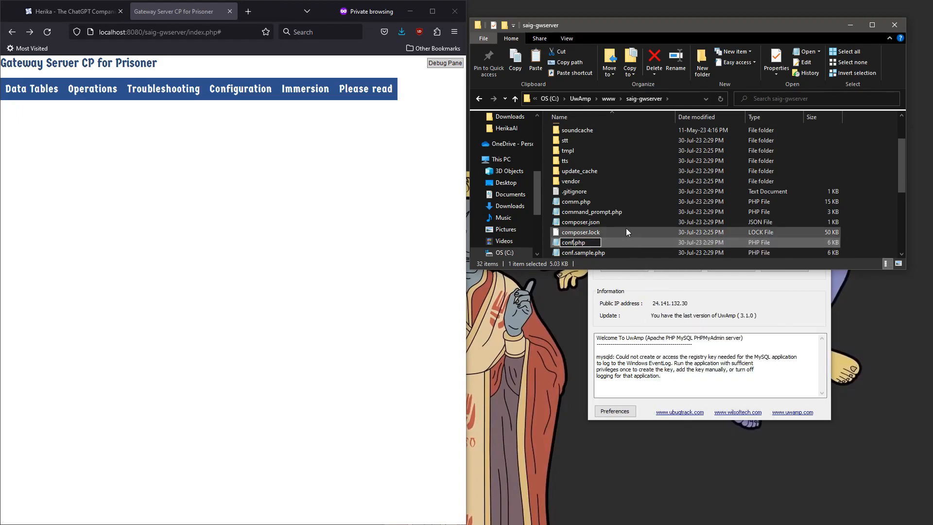
left_click(626, 224)
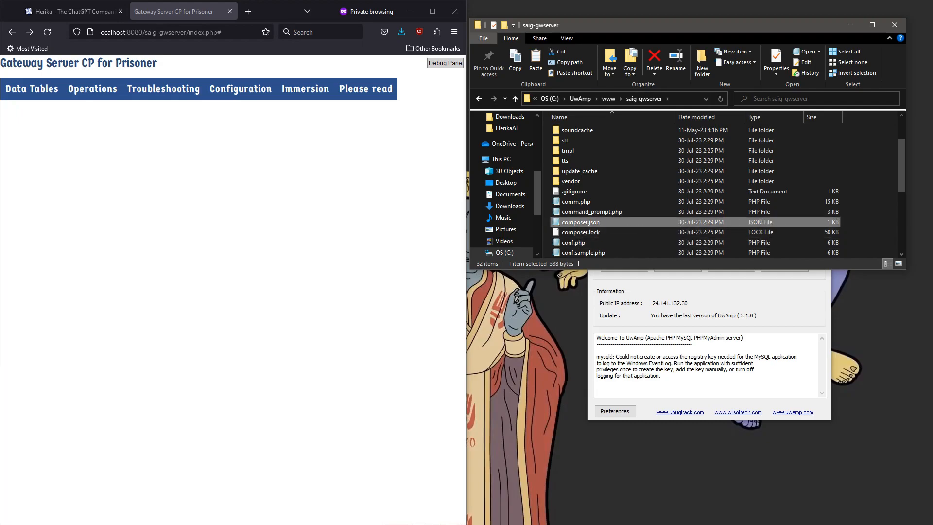
- Open the gateway server's configuration editor and review the API key, player, personality and text-to-speech variables
left_click(239, 94)
left_click(238, 93)
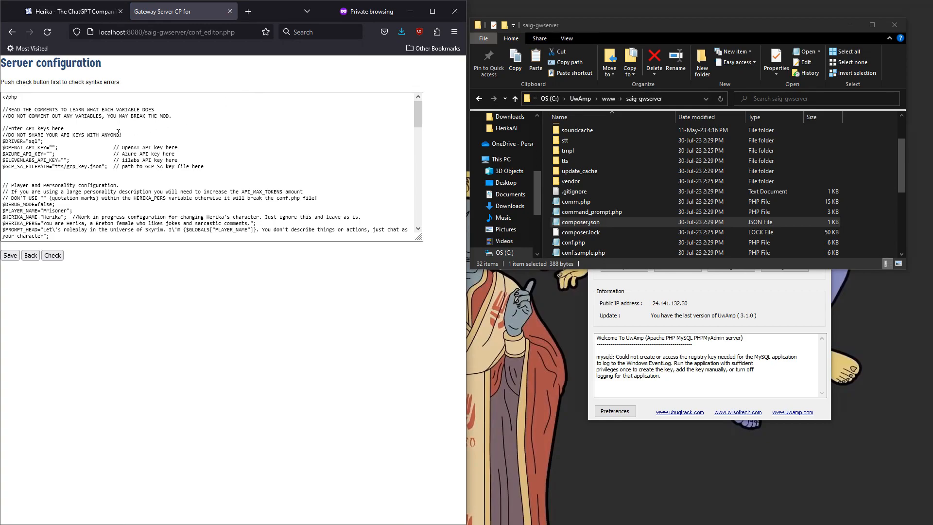
scroll(118, 132, "down", 10)
scroll(121, 144, "down", 10)
scroll(122, 145, "down", 3)
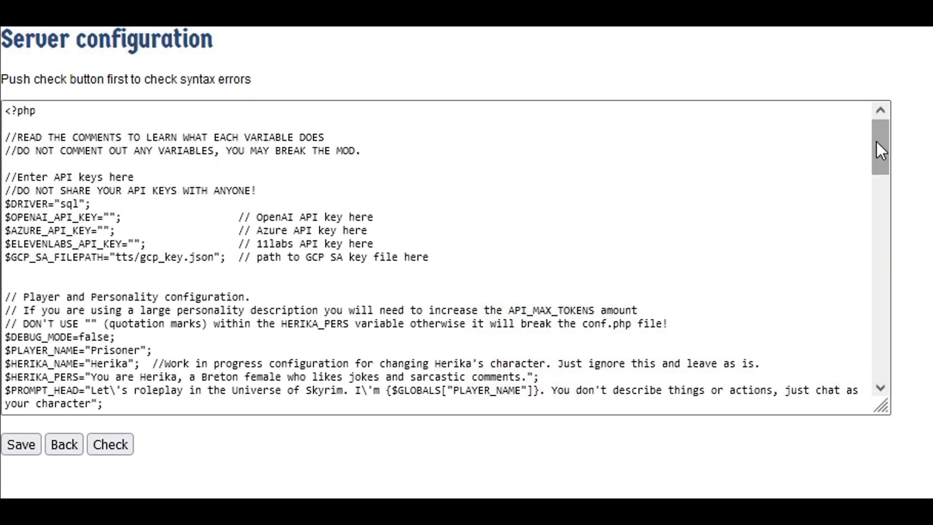
left_click_drag(877, 142, 904, 352)
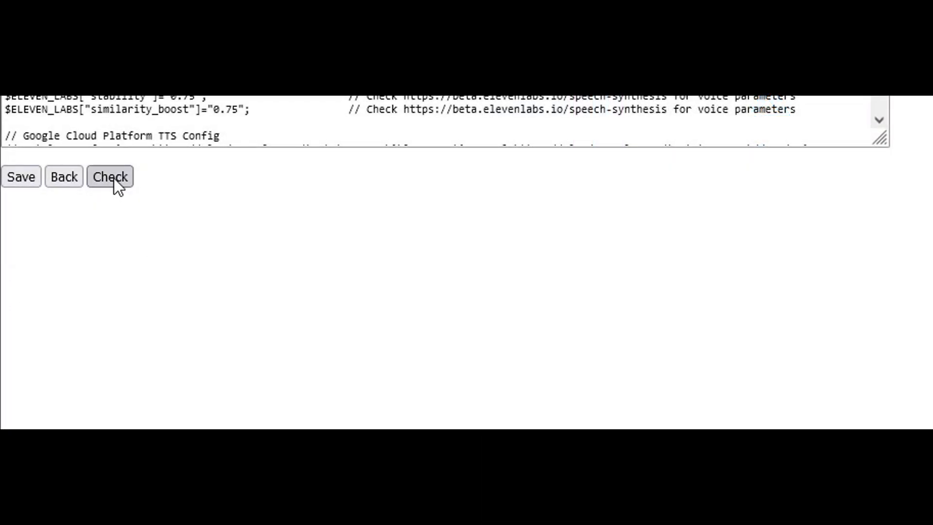
- Check the server configuration for syntax errors, review the check report and save the configuration
left_click(114, 178)
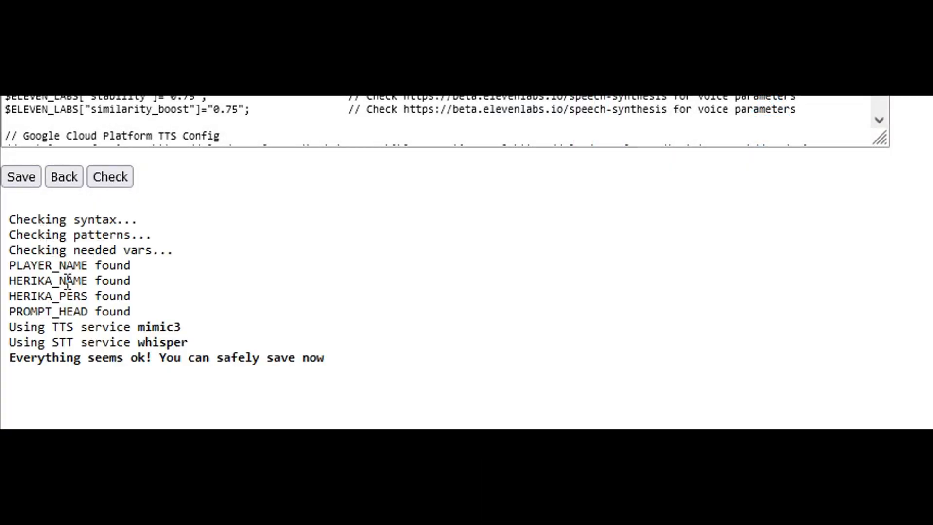
left_click_drag(30, 359, 325, 364)
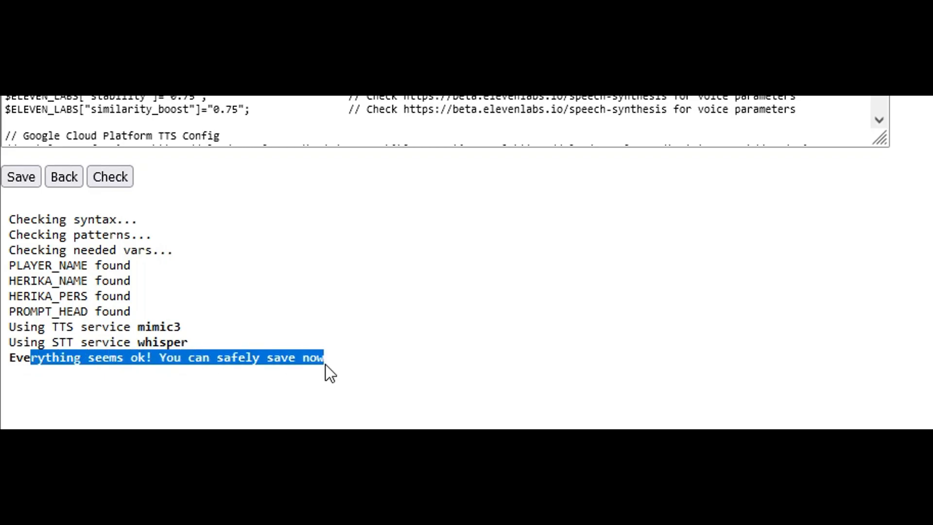
left_click(325, 364)
left_click(28, 180)
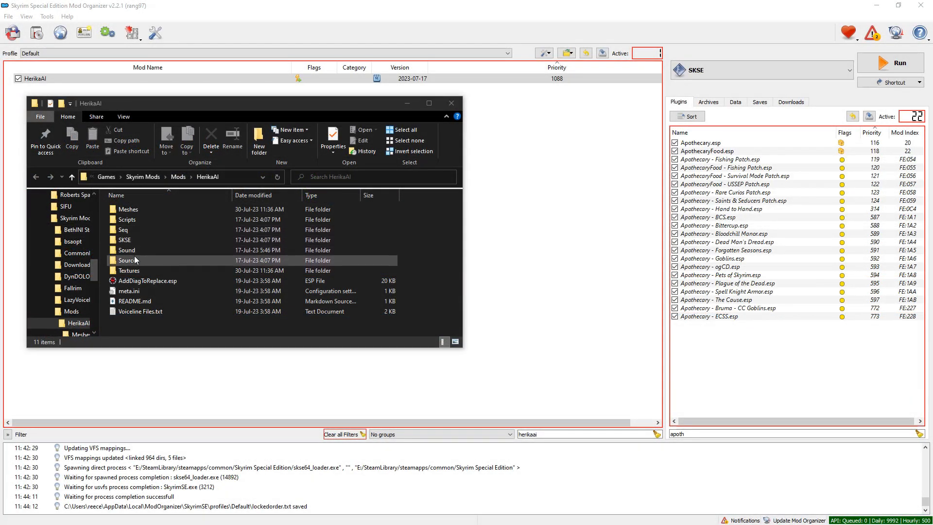
- Switch to the HerikaAI mod folder and open SimpleGateWayer.ini from its SKSE\Plugins subfolder in Notepad
double_click(122, 243)
double_click(130, 213)
right_click(139, 221)
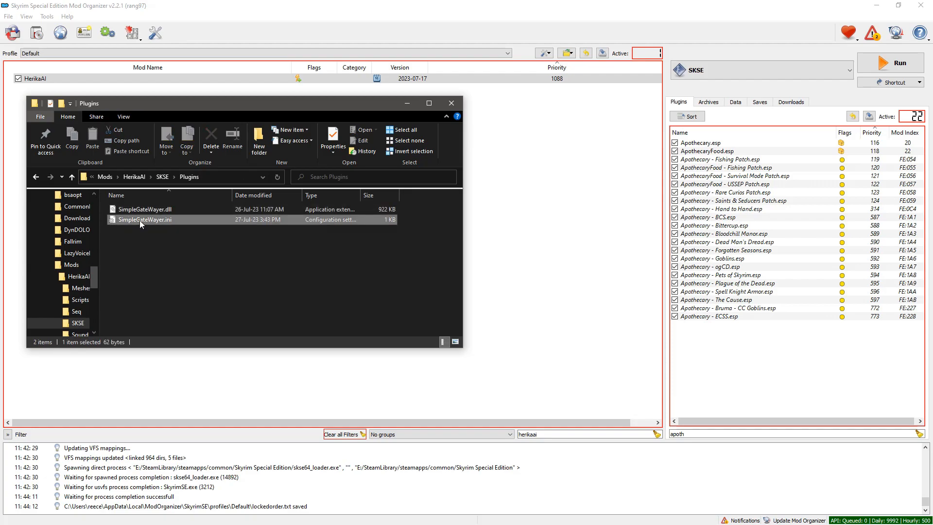
left_click(156, 246)
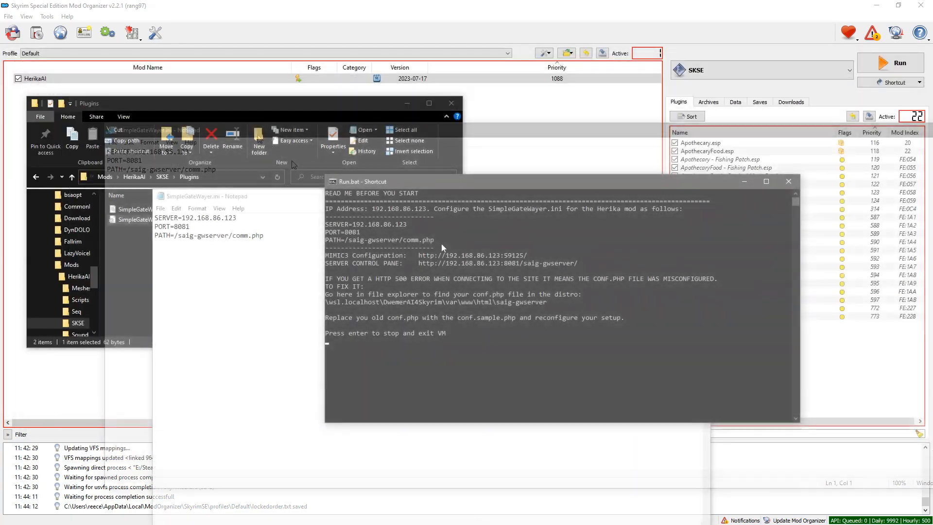
- Examine the SERVER, PORT and PATH entries in SimpleGateWayer.ini against the addresses used by the WSL and UwAmp servers
left_click_drag(441, 240, 142, 215)
left_click(293, 230)
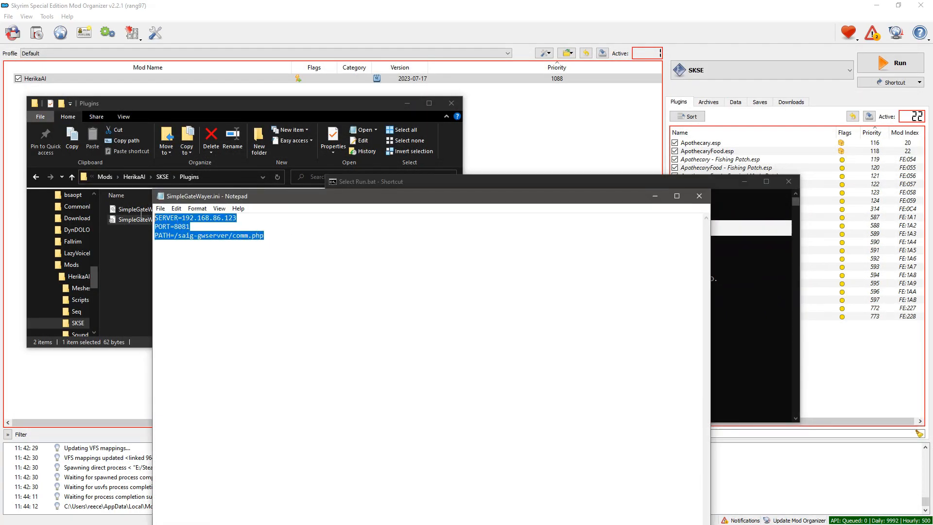
left_click(477, 183)
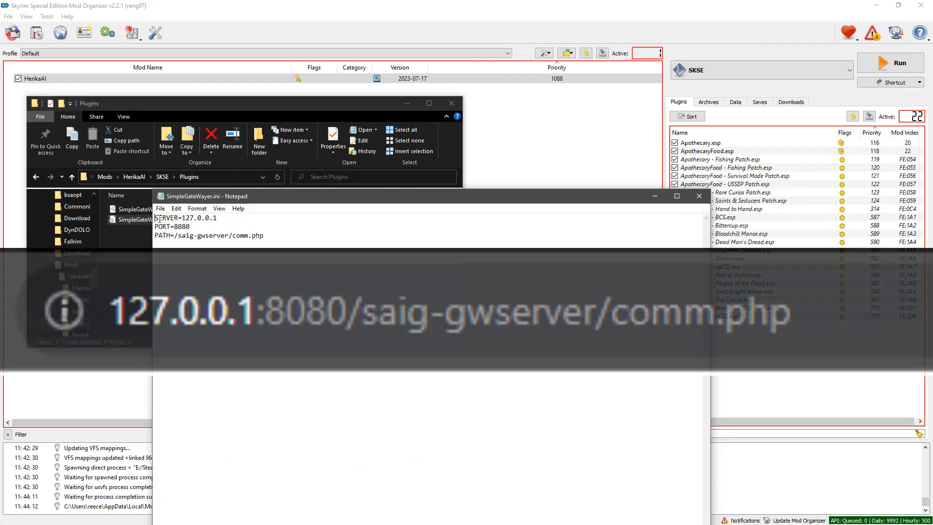
left_click_drag(264, 236, 287, 230)
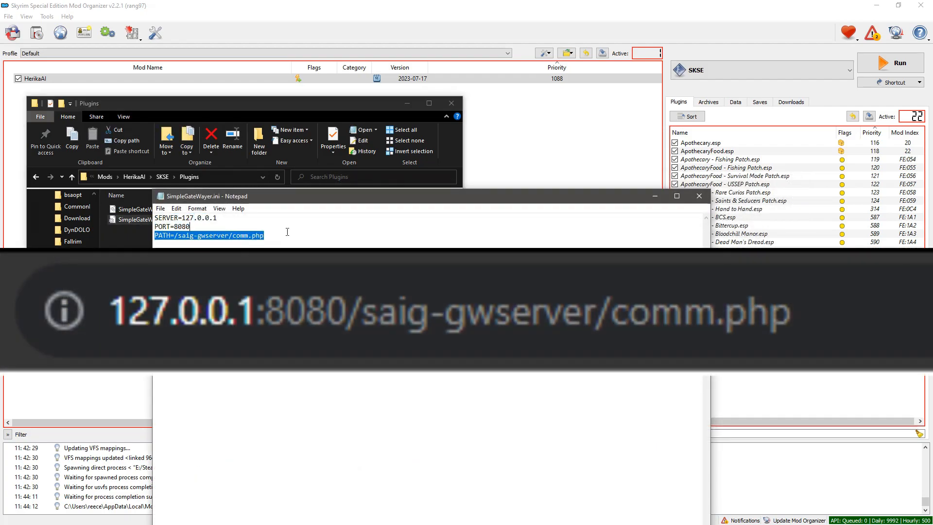
left_click_drag(287, 230, 304, 236)
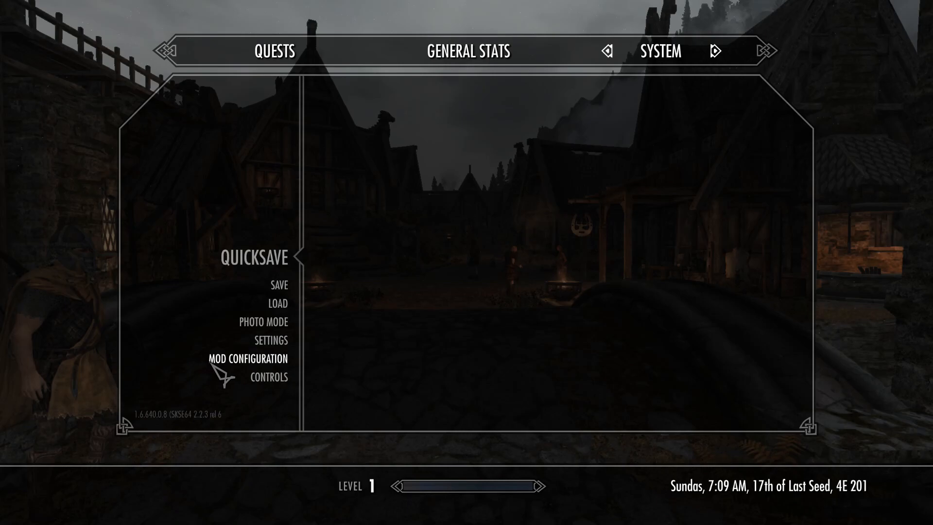
- In Skyrim's mod configuration for SPG, map the record voice key to X and the Chat with Herika key to numpad 0
left_click(214, 360)
scroll(213, 222, "down", 10)
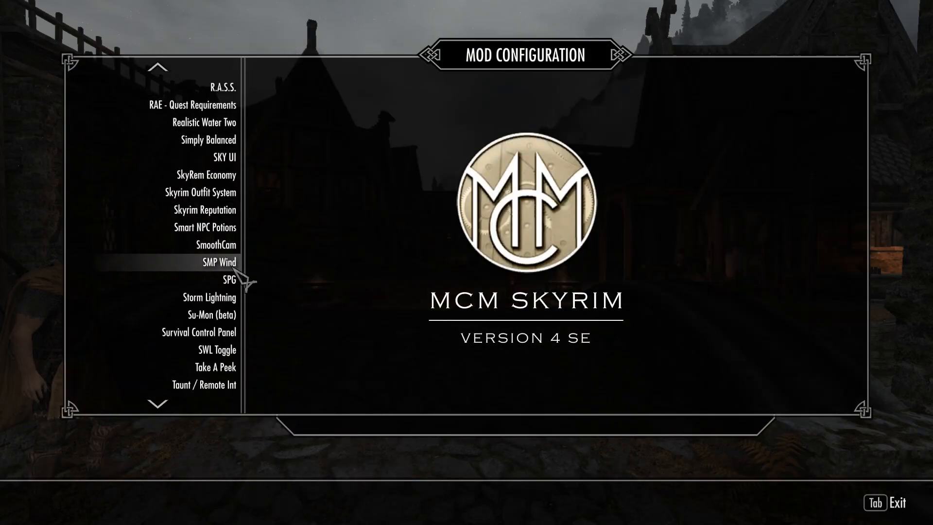
left_click(232, 282)
left_click(506, 114)
key("x")
left_click(476, 114)
key("KP_0")
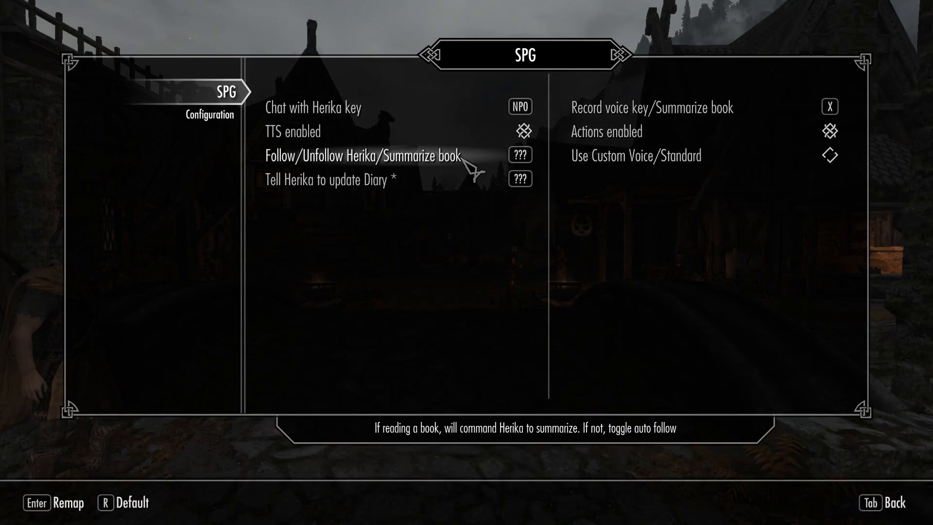
- Map Follow/Unfollow Herika to numpad slash and the diary update to backslash, and return to the game
left_click(462, 158)
key("KP_Divide")
left_click(454, 181)
key("backslash")
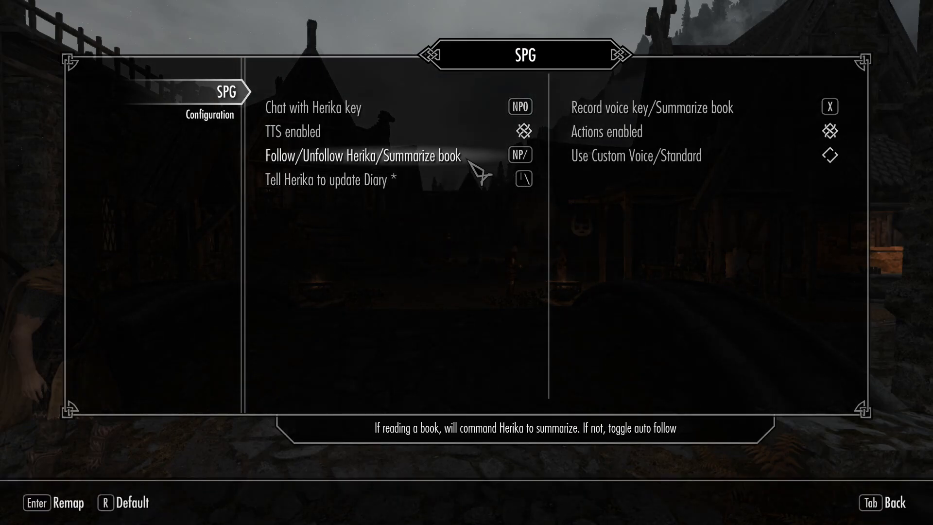
key("Tab")
key("Tab")
key("Tab")
- Walk through the town to Herika, ask her to follow and end the conversation
key("w")
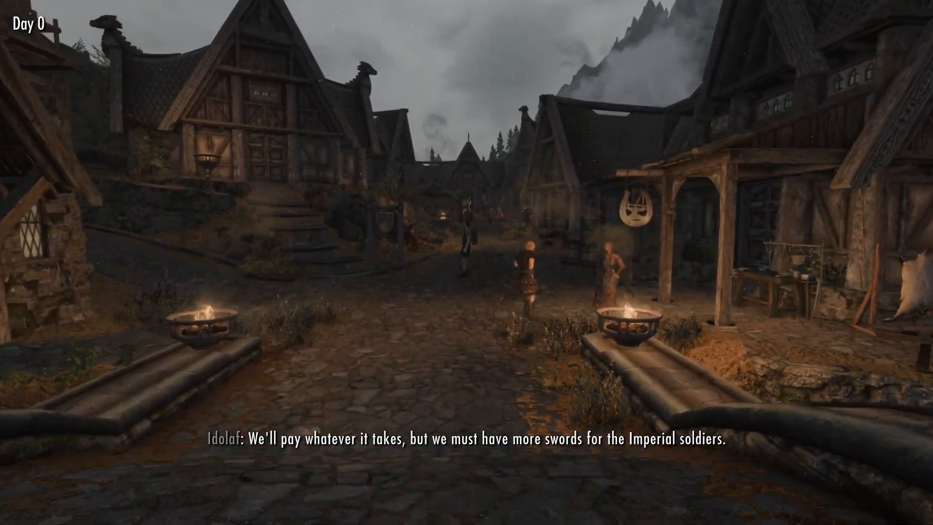
key("w")
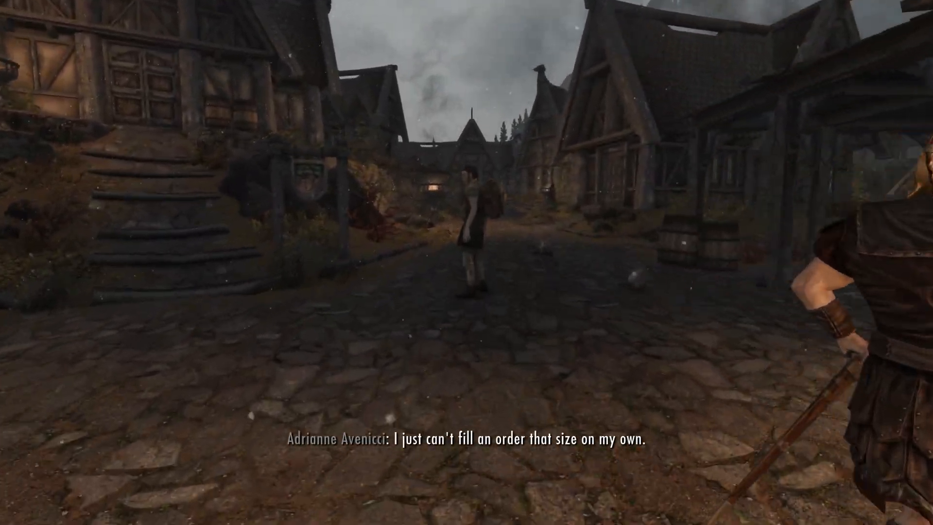
key("w")
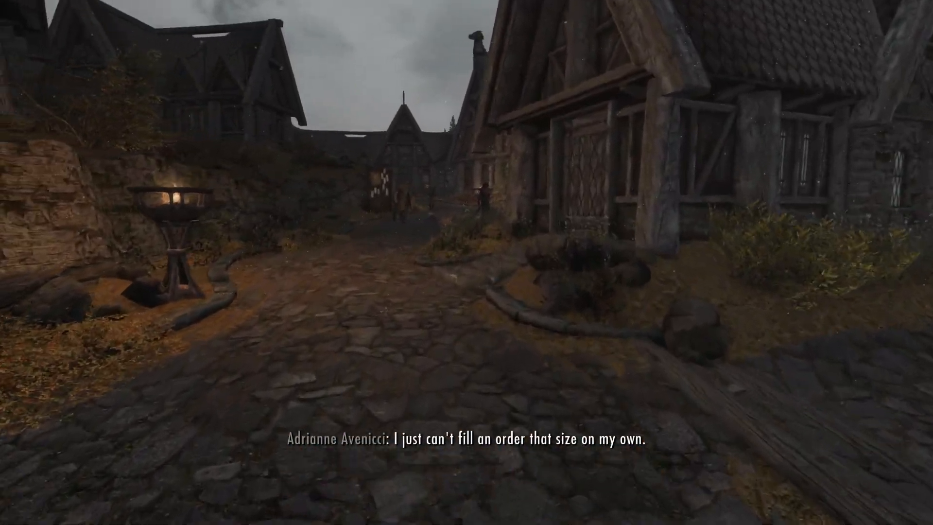
key("w")
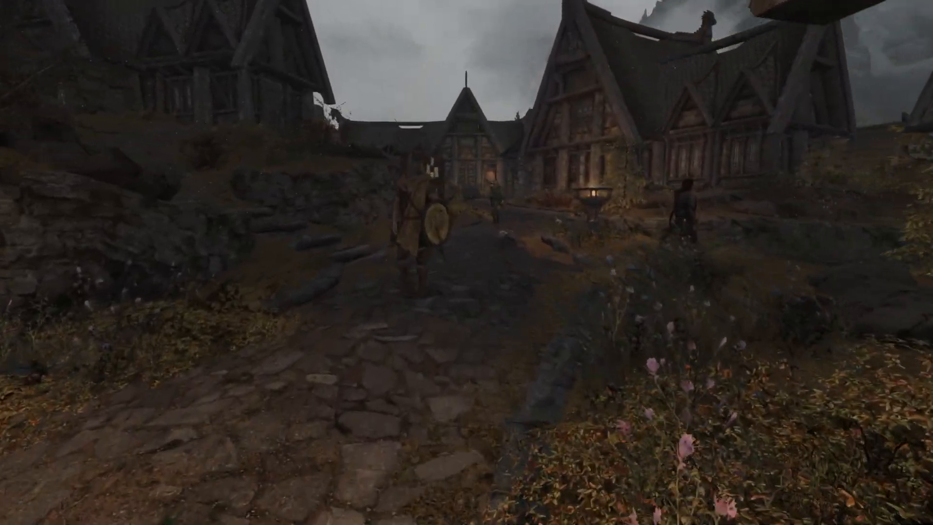
key("w")
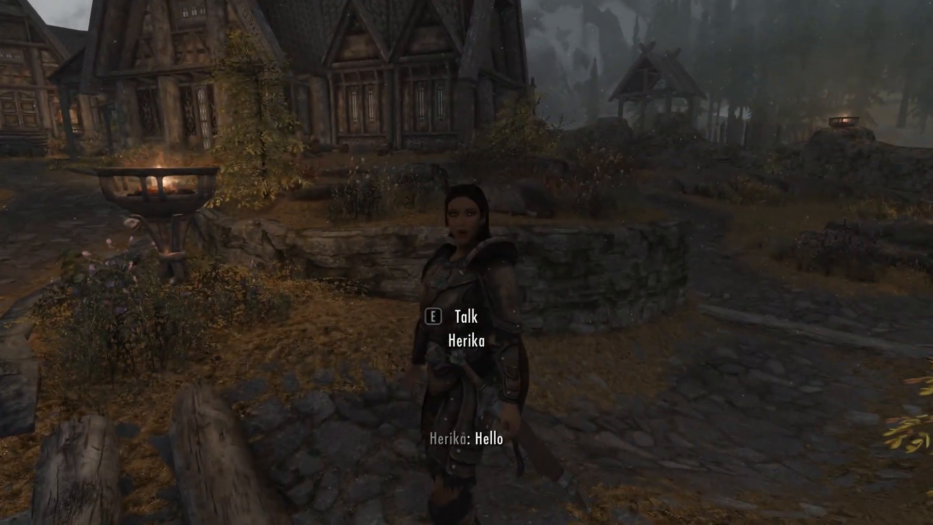
key("e")
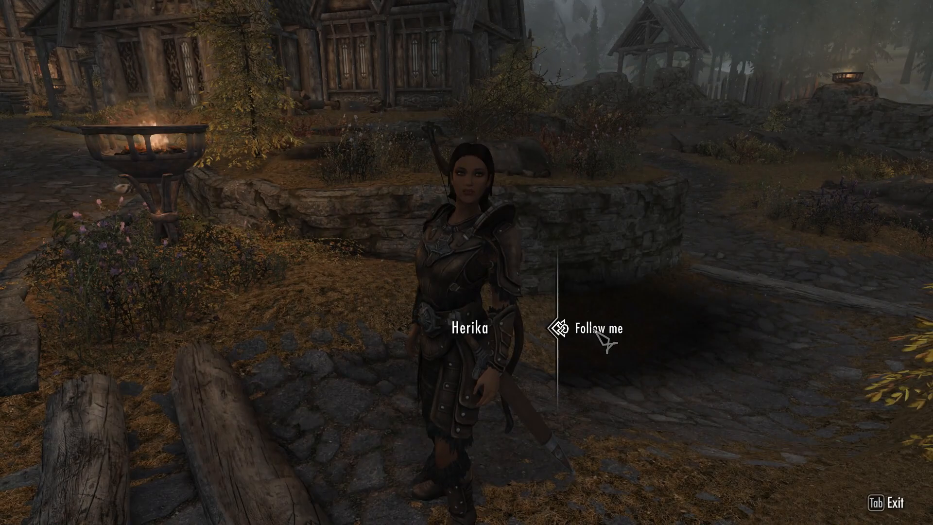
left_click(608, 335)
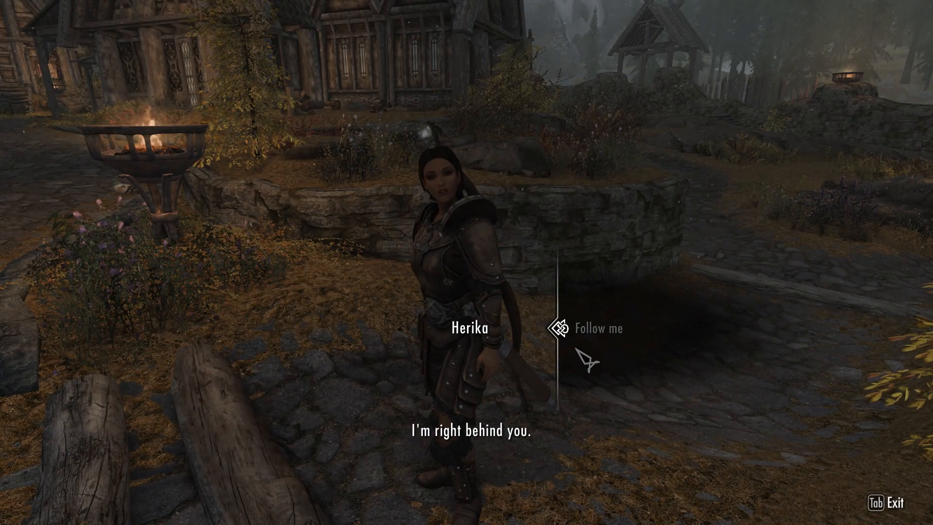
key("Tab")
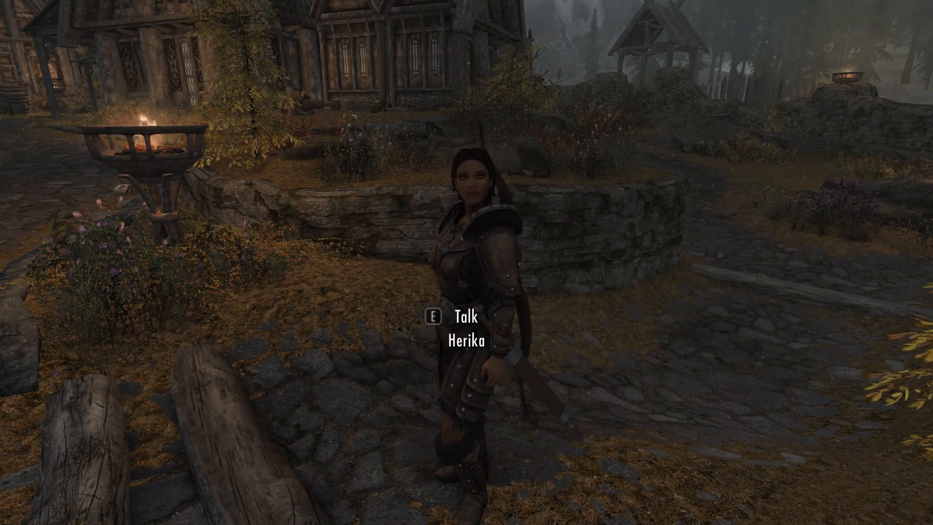
- Start recording a voice message for Herika
key("v")
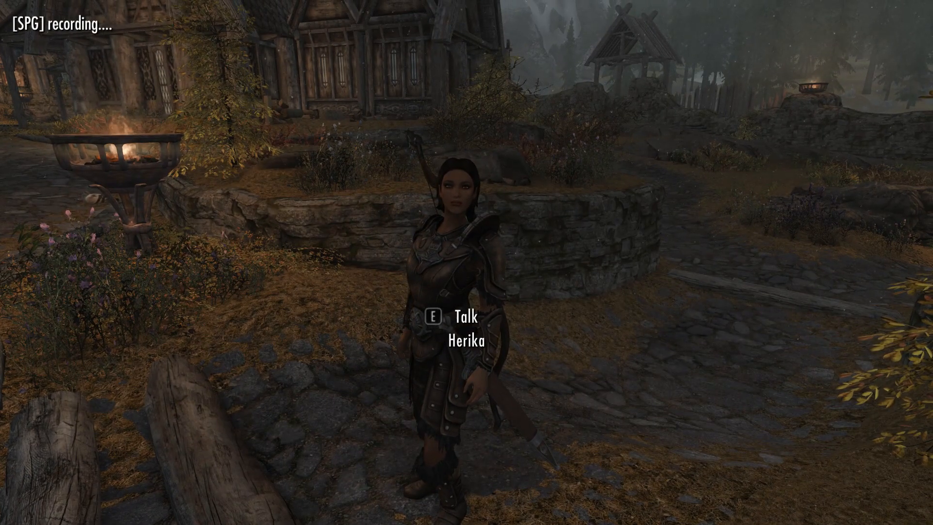